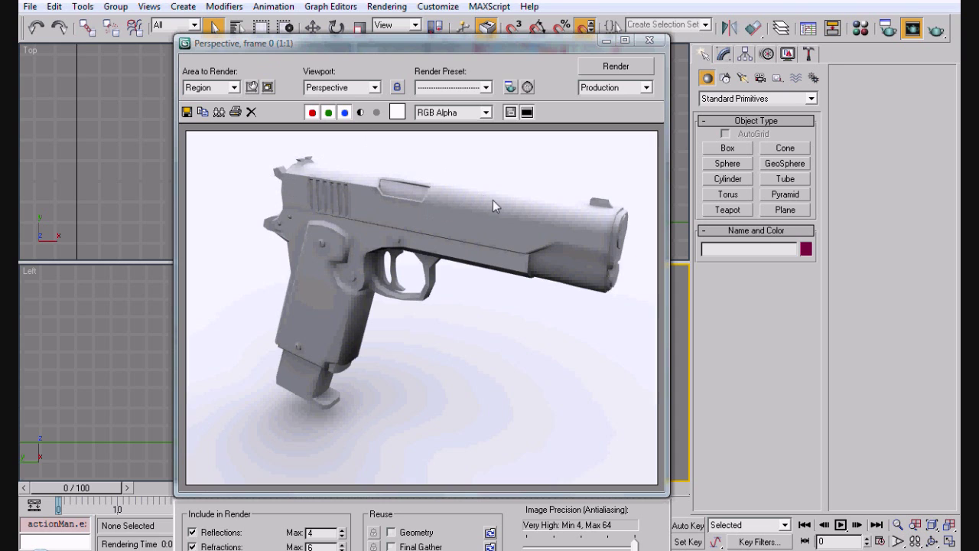
Close the pistol render, select the Handle part, and open the Material Editor
click(650, 40)
click(510, 334)
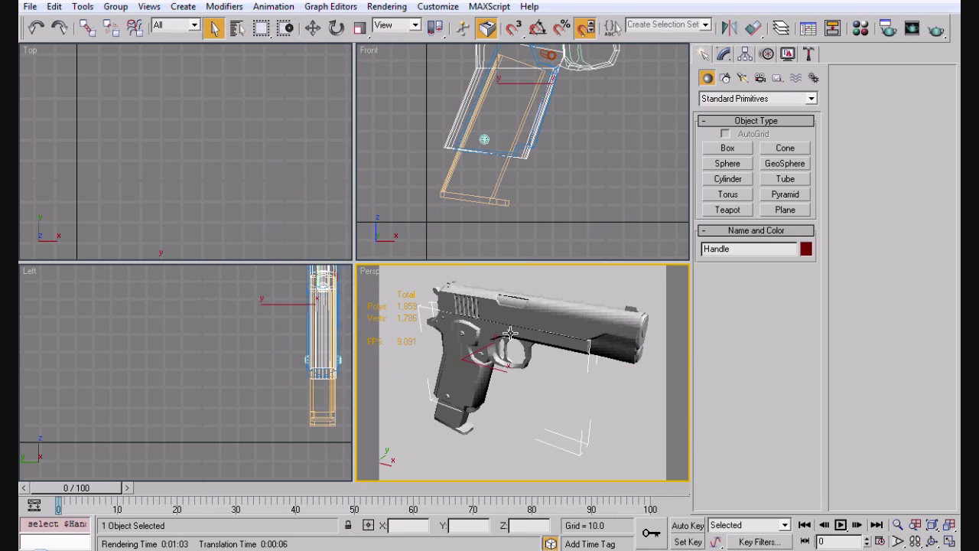
key(m)
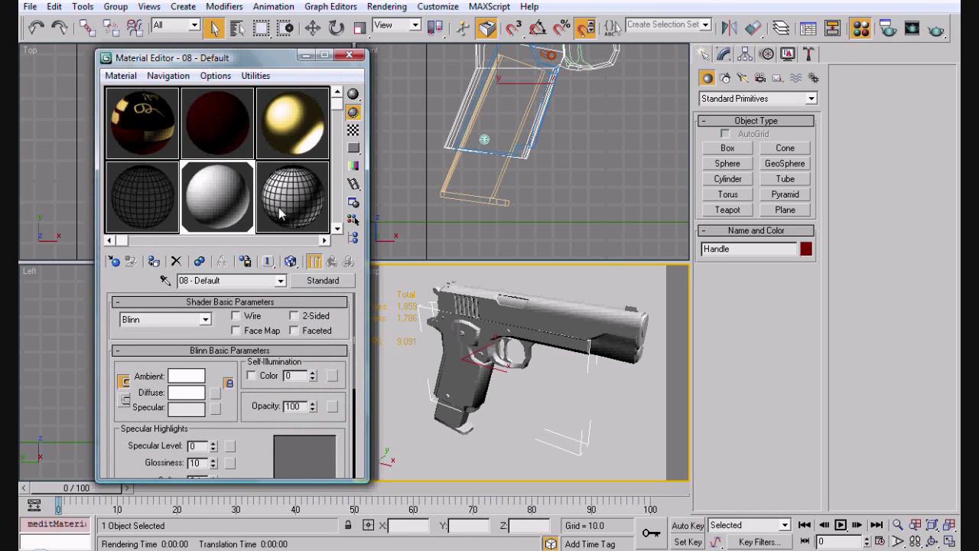
Copy sample slot 5 onto slot 6 and name the composite material 08
mouse_move(241, 218)
mouse_down()
mouse_move(275, 204)
mouse_move(296, 213)
mouse_move(230, 210)
mouse_up()
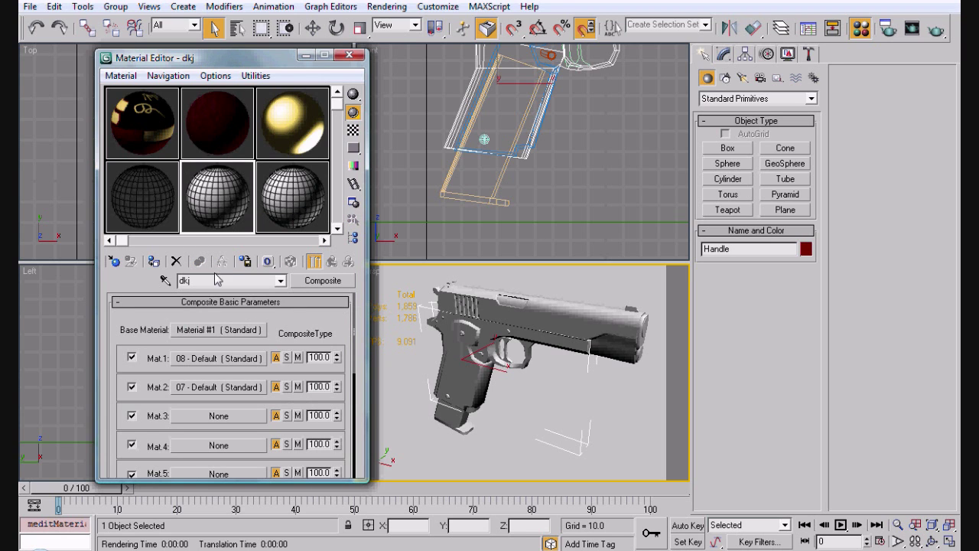
double_click(217, 280)
text(08)
Assign material 08 to all 19 pistol parts and render the perspective view
drag(632, 190, 545, 227)
middle_drag(564, 104, 480, 189)
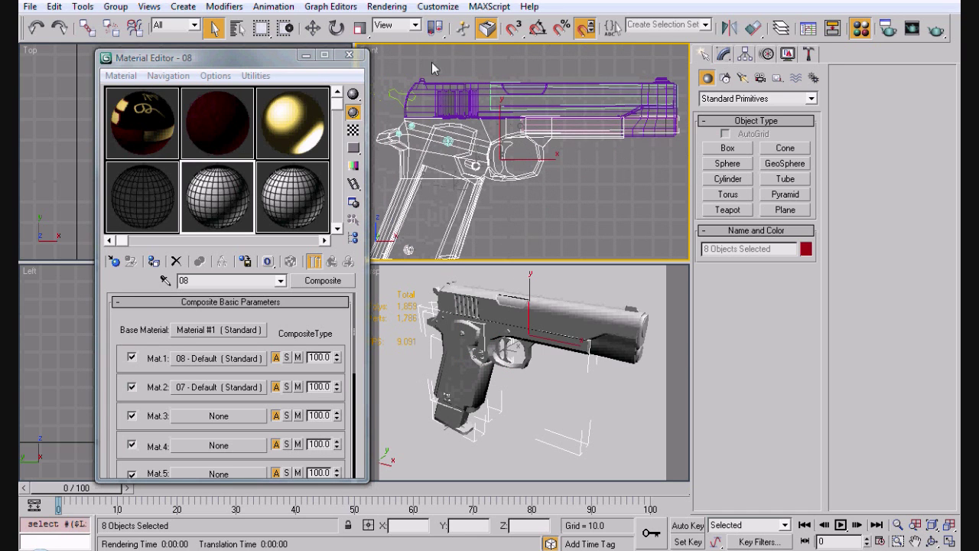
drag(386, 77, 680, 230)
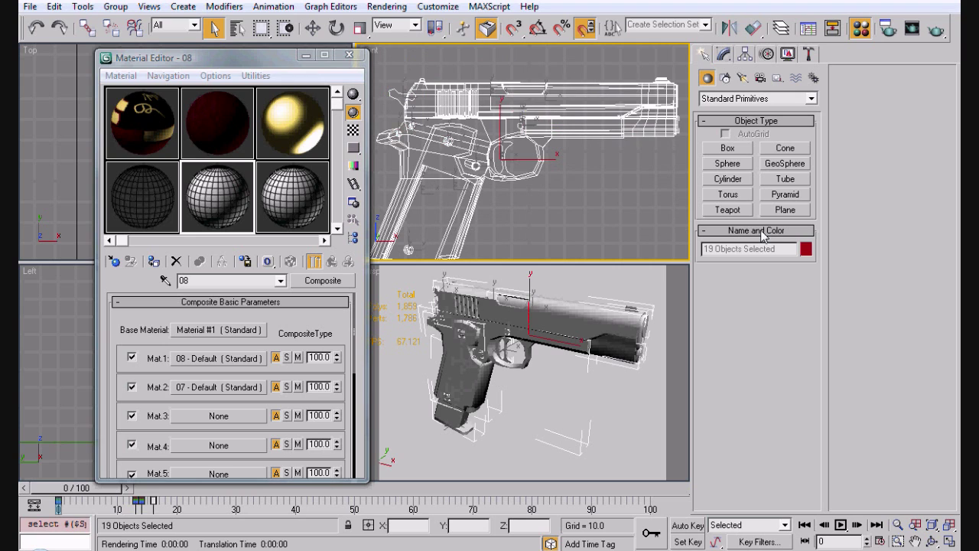
click(155, 261)
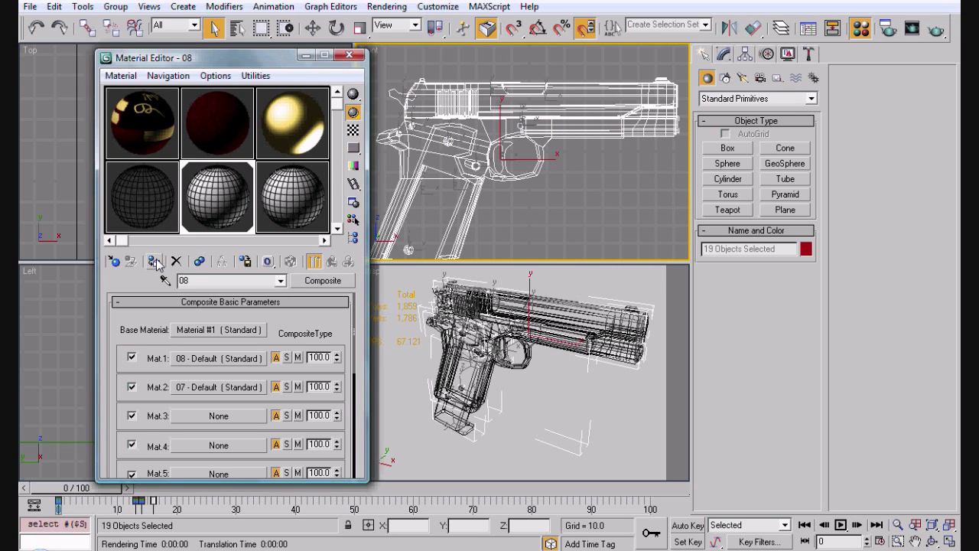
right_click(441, 414)
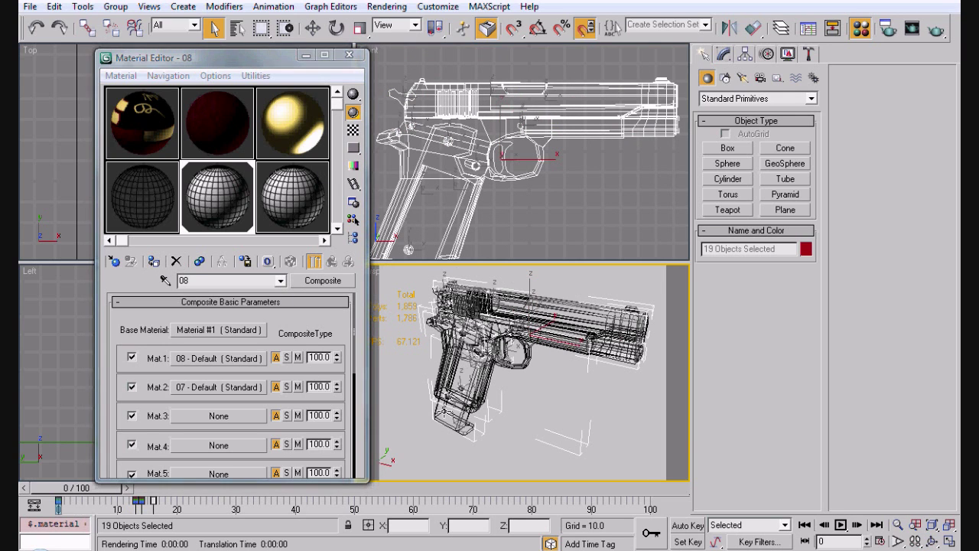
key(shift+q)
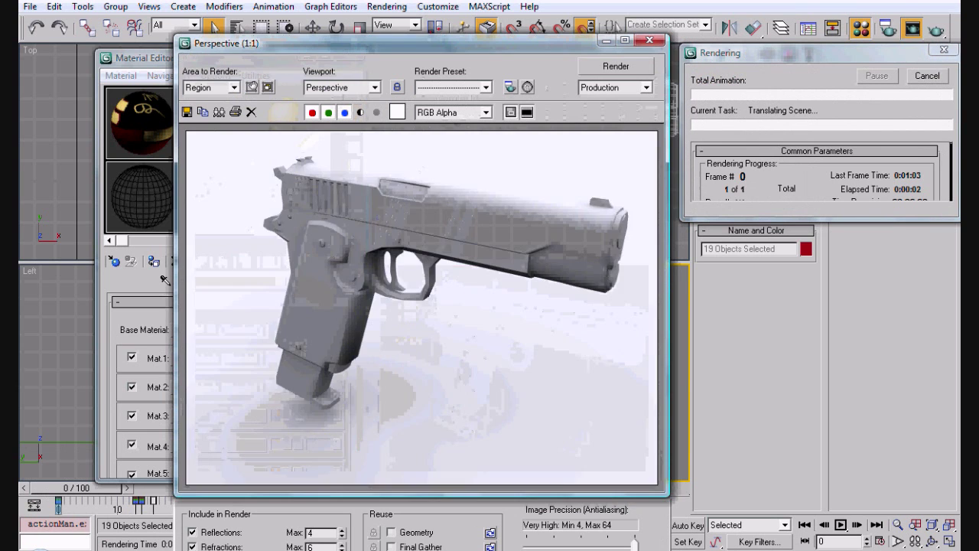
Let the composite-material pistol render finish, then close the render window
right_click(831, 549)
click(865, 526)
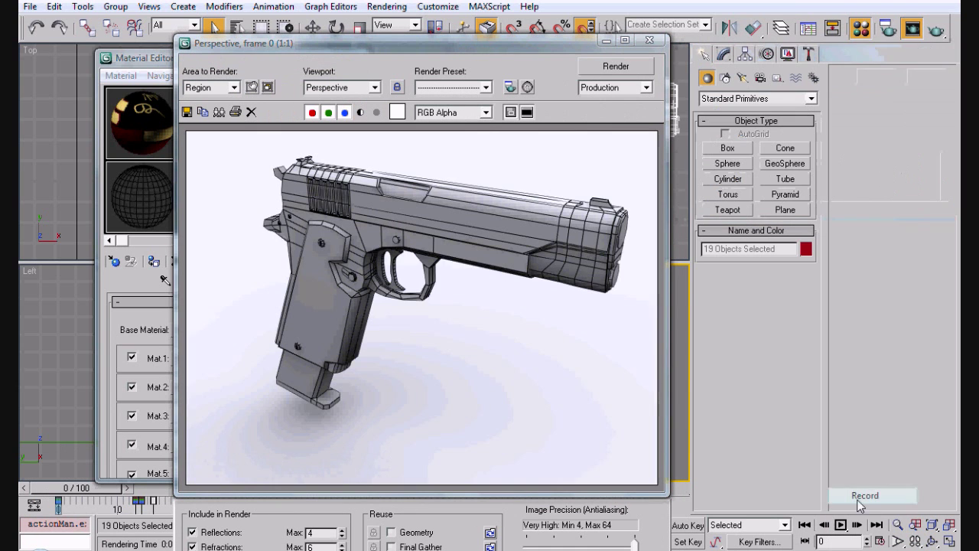
click(866, 494)
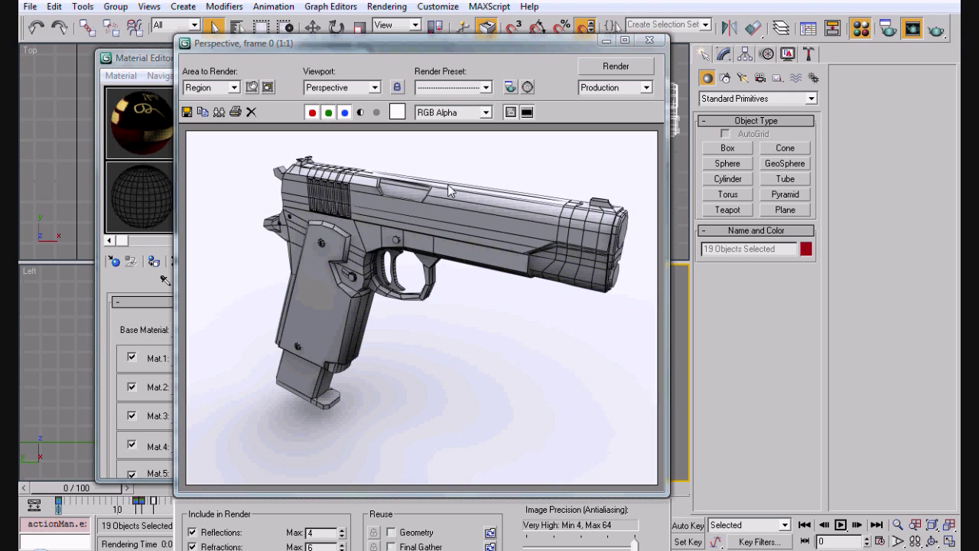
click(650, 41)
Close the Material Editor and reset to an empty scene without saving
click(349, 55)
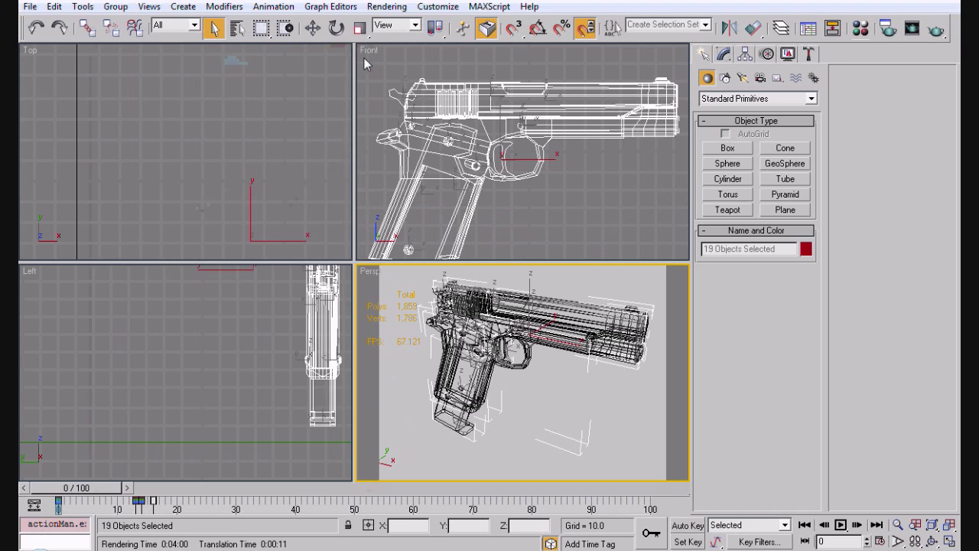
click(29, 6)
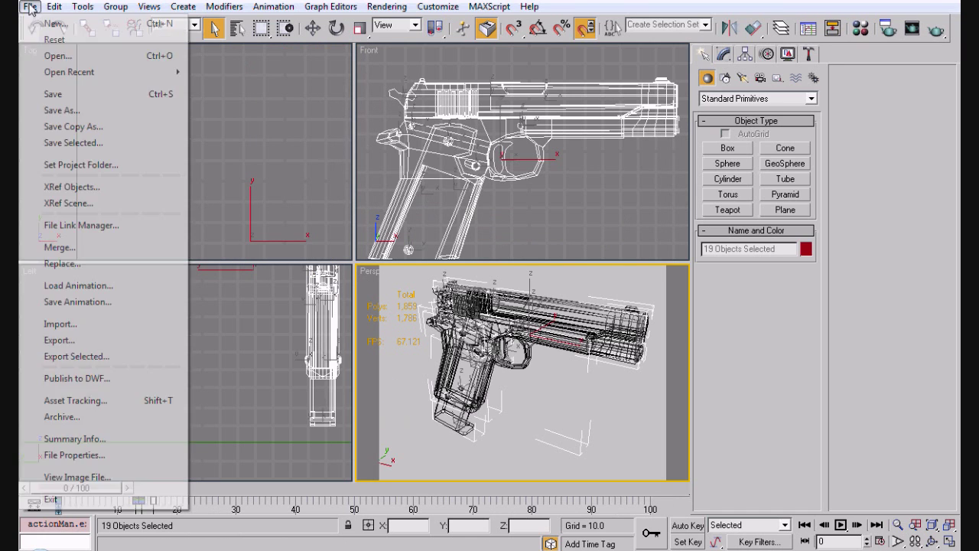
click(49, 38)
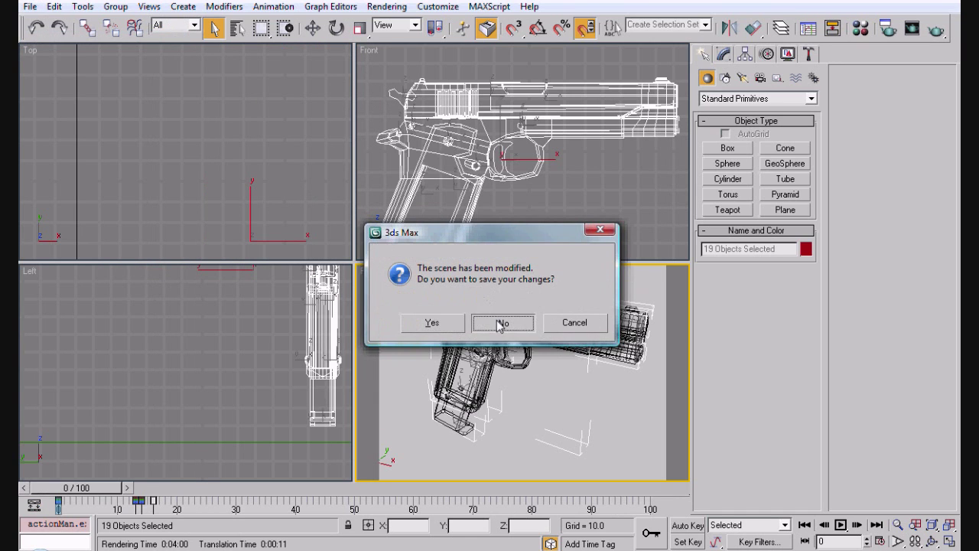
click(501, 322)
key(Return)
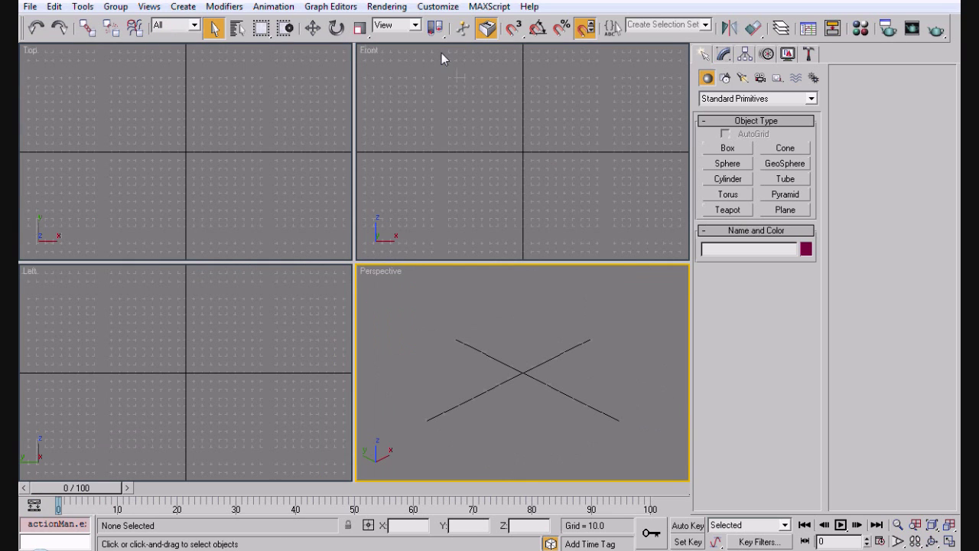
Set the environment background colour to light grey (223, 223, 223)
key(8)
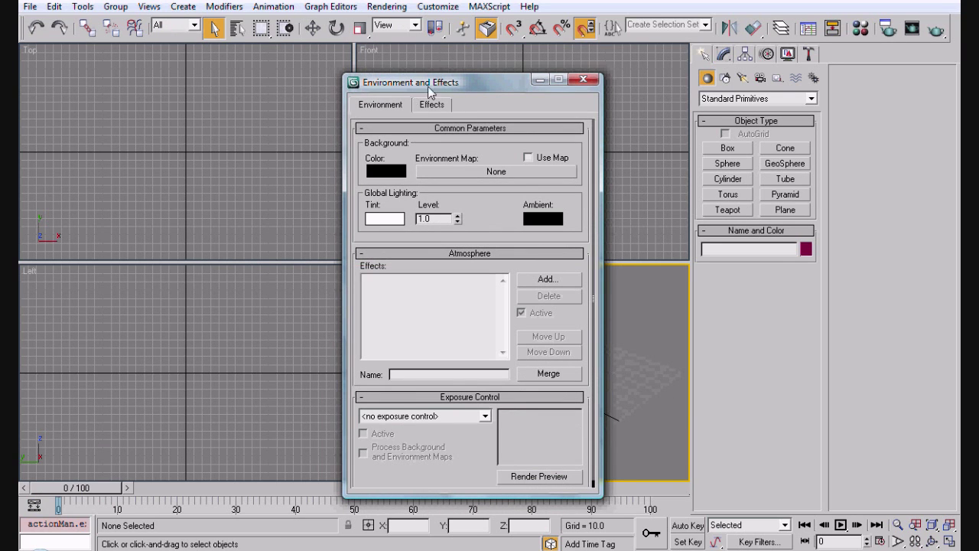
click(386, 7)
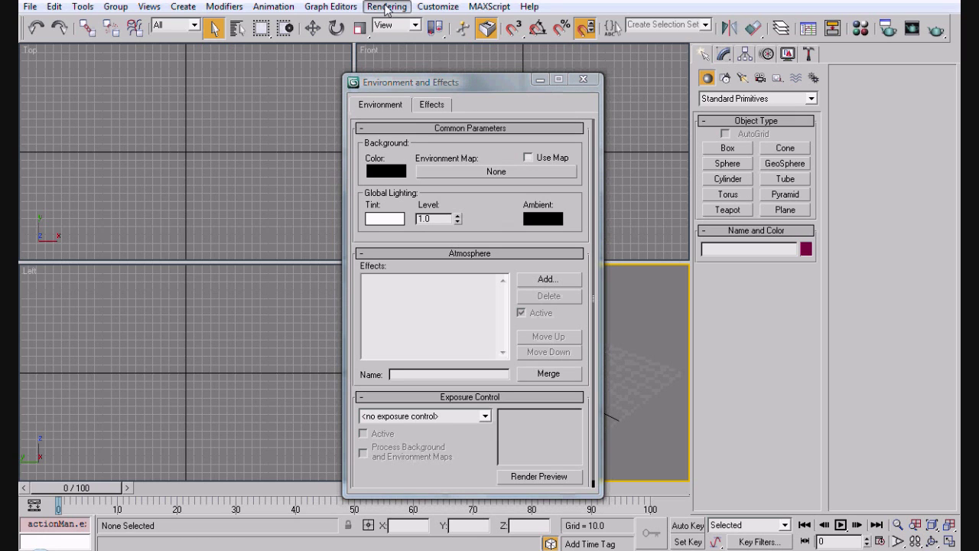
click(386, 7)
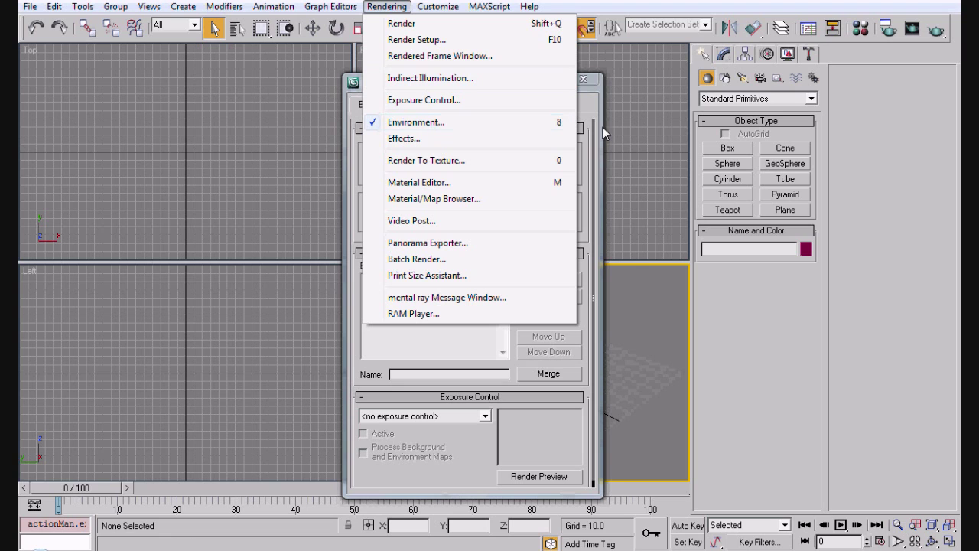
click(591, 319)
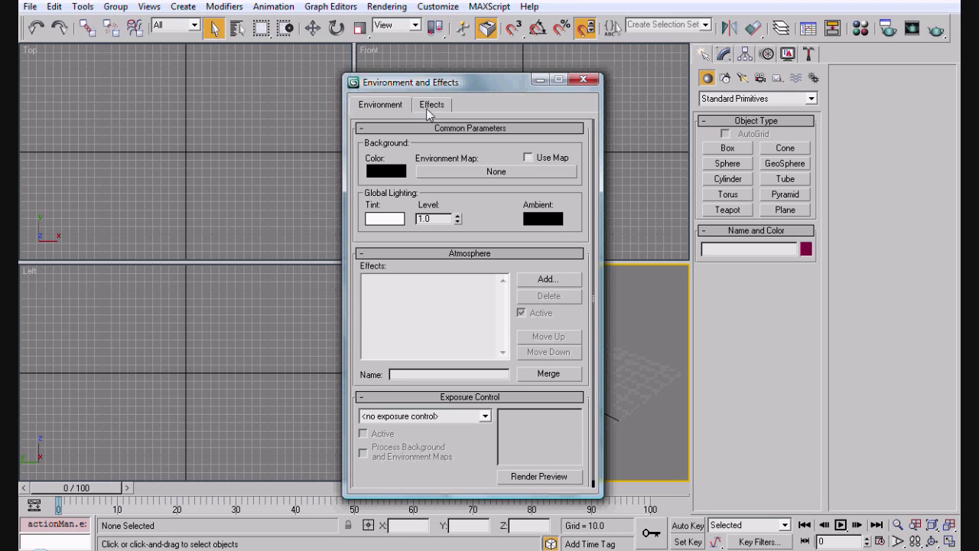
click(397, 172)
drag(449, 132, 445, 176)
click(558, 199)
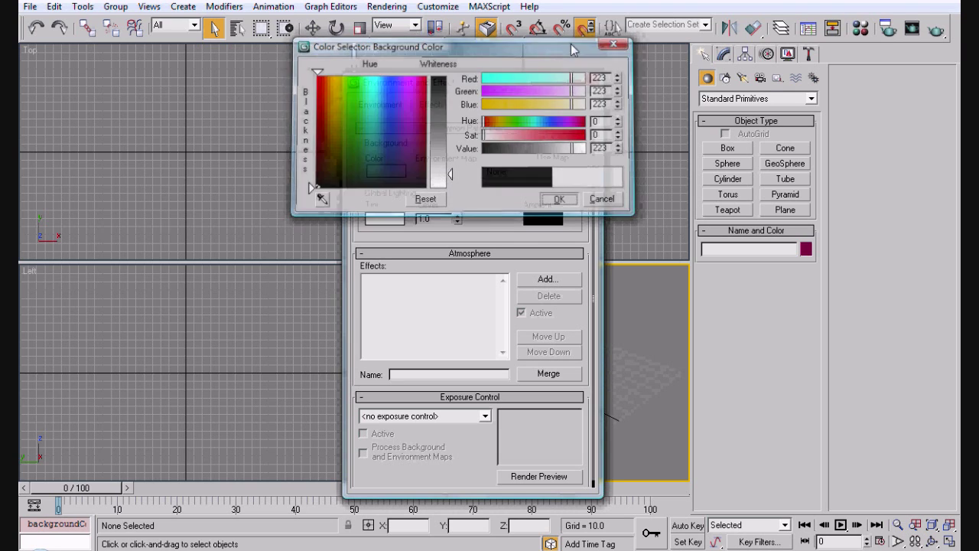
click(584, 80)
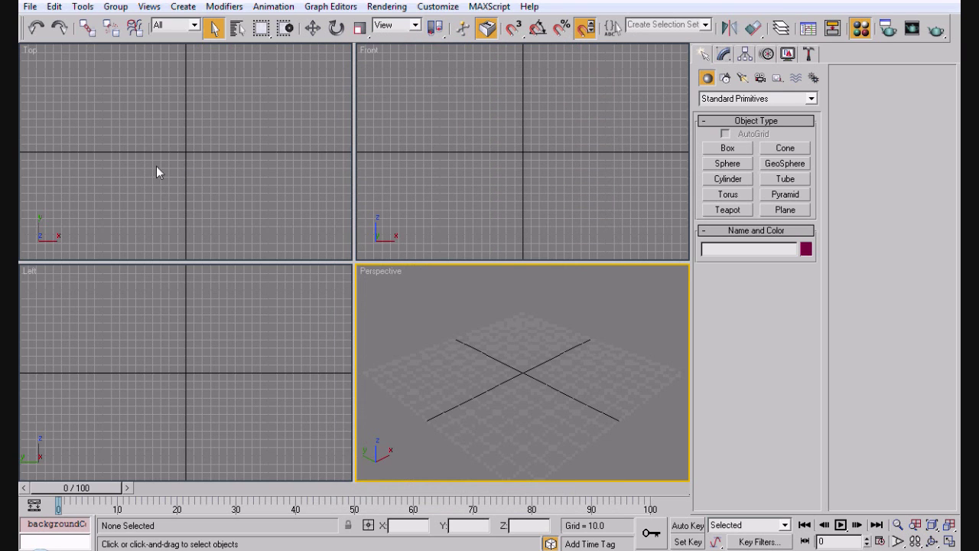
key(m)
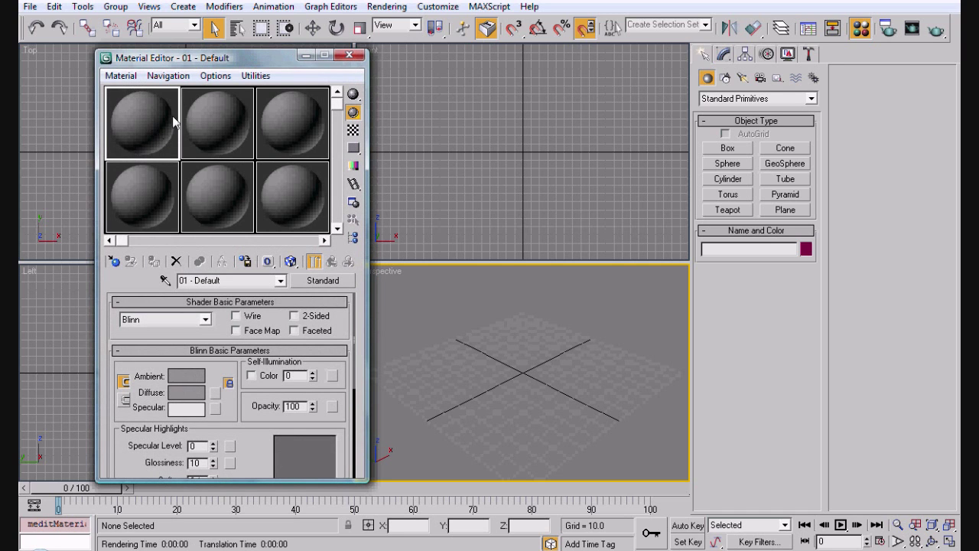
Make the default material's ambient colour pure white
click(184, 382)
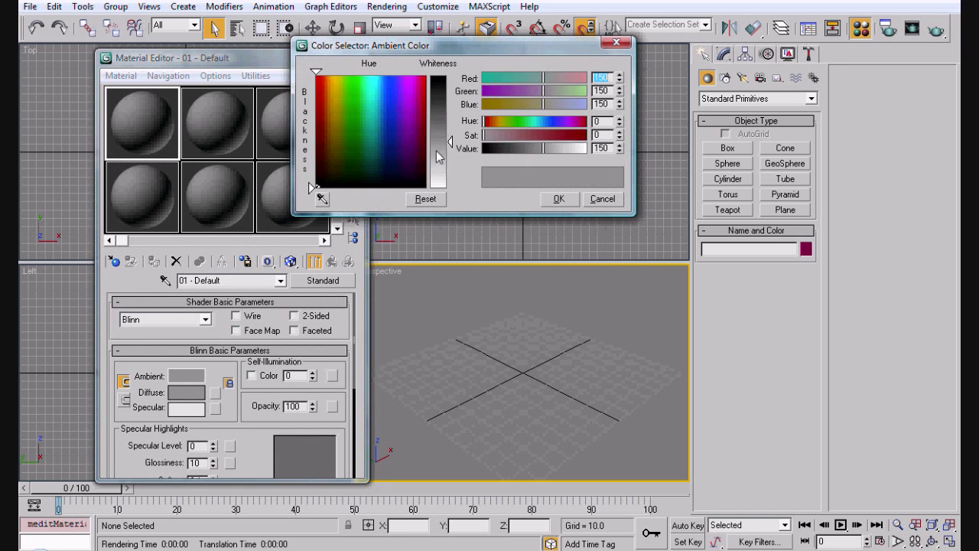
drag(440, 157, 440, 187)
click(559, 198)
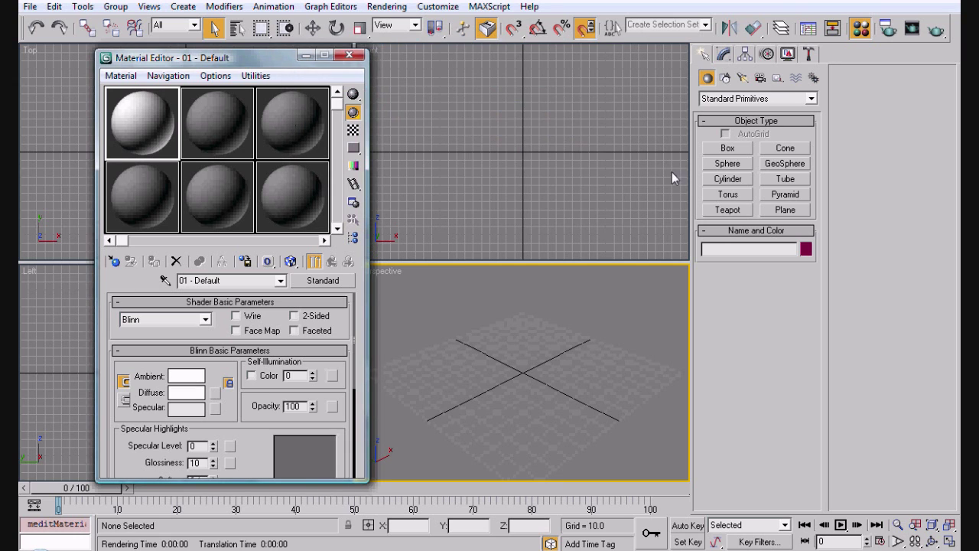
Draw a 304 × 425.778 plane in the Top view with 1 × 1 segments
click(784, 210)
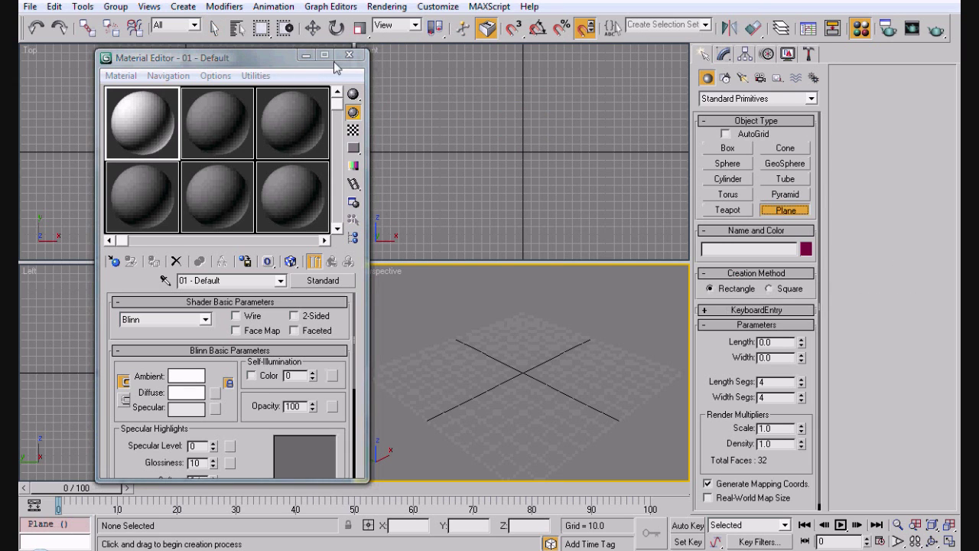
click(306, 55)
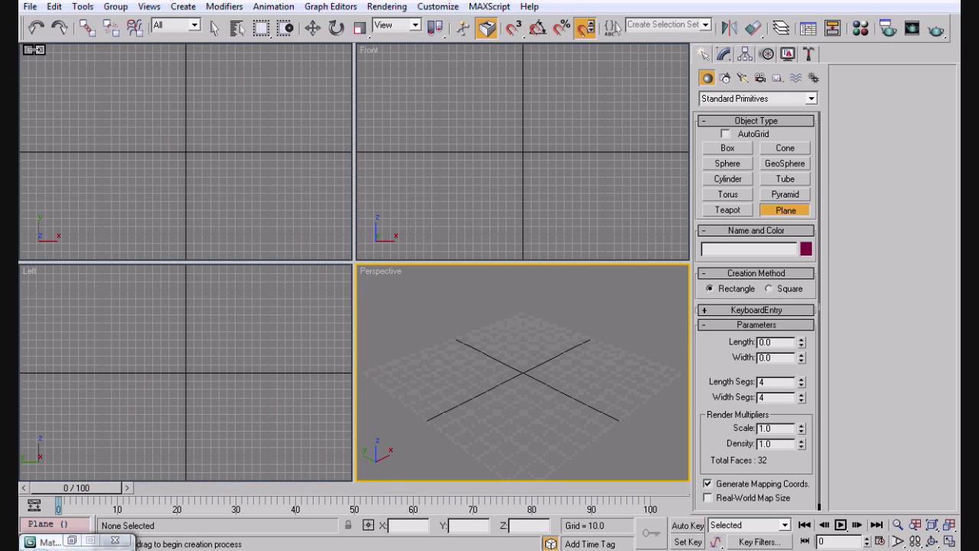
click(24, 49)
drag(21, 48, 373, 288)
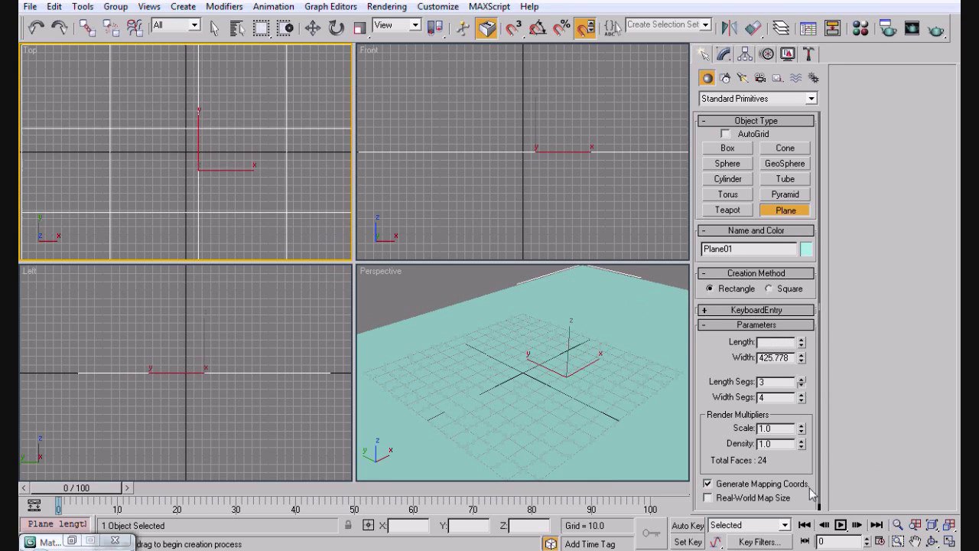
click(801, 384)
click(801, 384)
click(801, 385)
click(801, 400)
click(801, 400)
click(801, 400)
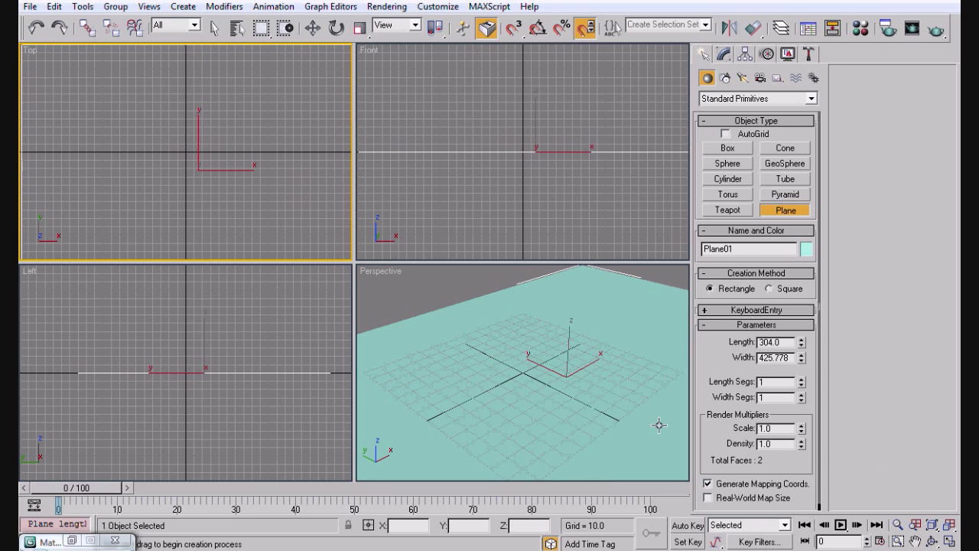
Assign material 01-Default to Plane01 and minimize the Material Editor
middle_drag(661, 416, 598, 329)
key(m)
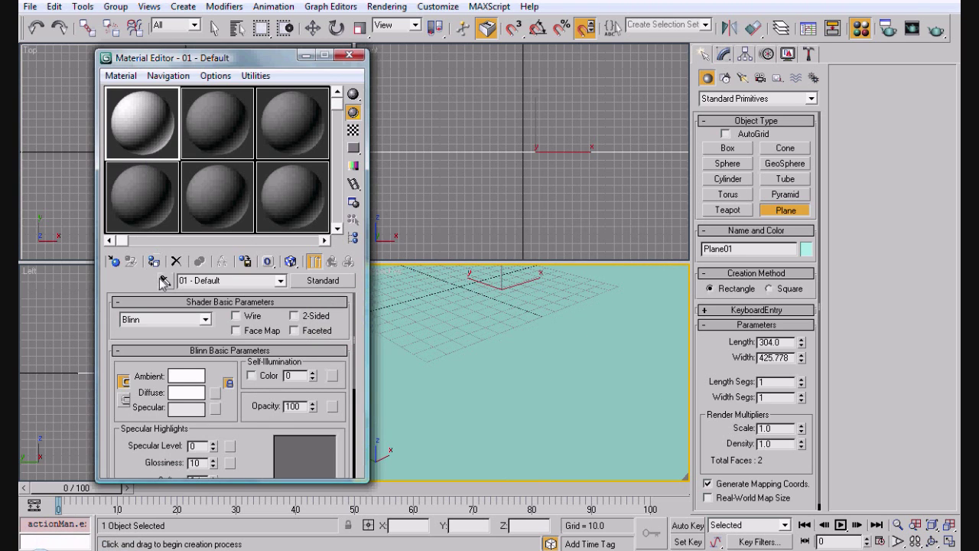
click(154, 262)
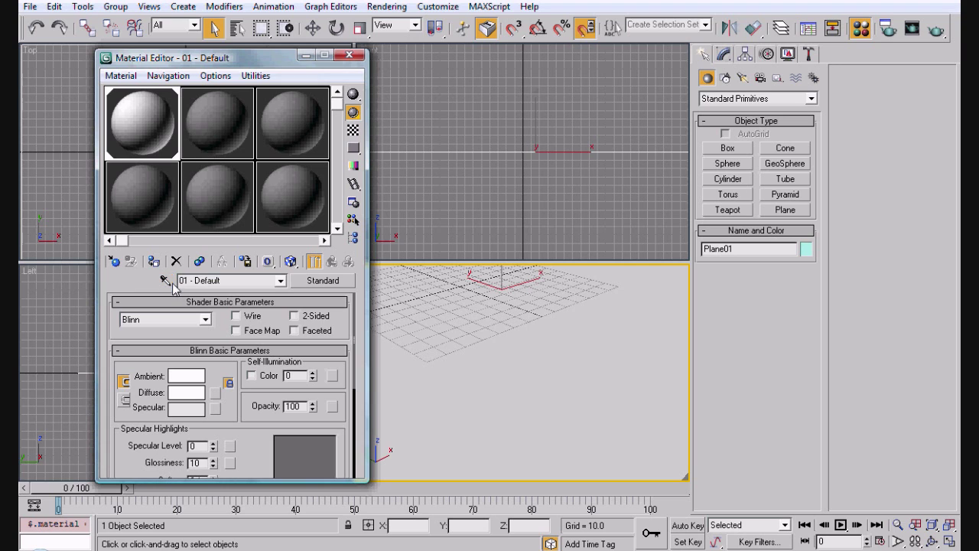
click(310, 55)
Draw a box, Box01, standing on the ground plane
click(727, 149)
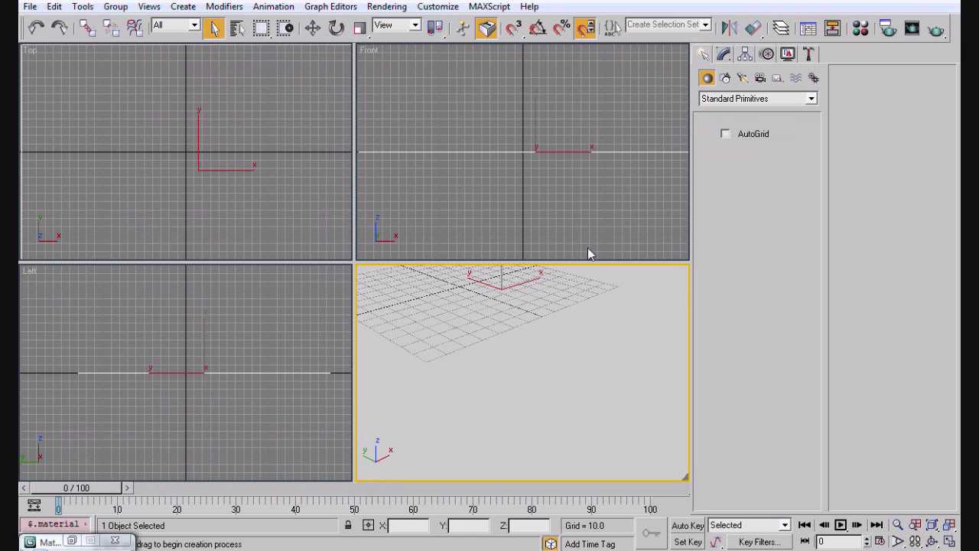
drag(462, 306, 452, 403)
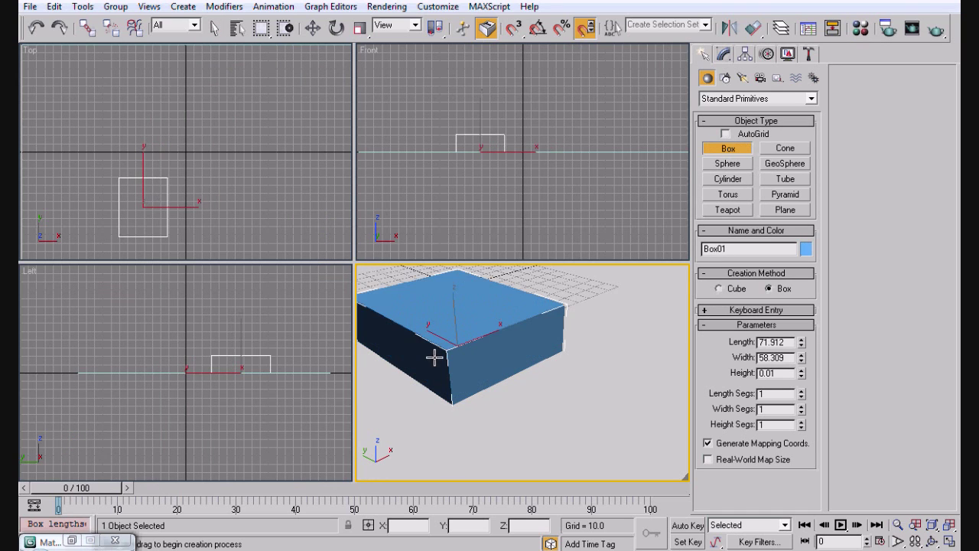
middle_drag(437, 326, 470, 345)
Scale the box uniformly to 62.13%
key(r)
drag(473, 352, 483, 403)
middle_drag(483, 403, 490, 411)
scroll(490, 411, up, 4)
scroll(491, 411, down, 5)
key(r)
Turn on Show Safe Frame in the Perspective view and centre the box
right_click(386, 272)
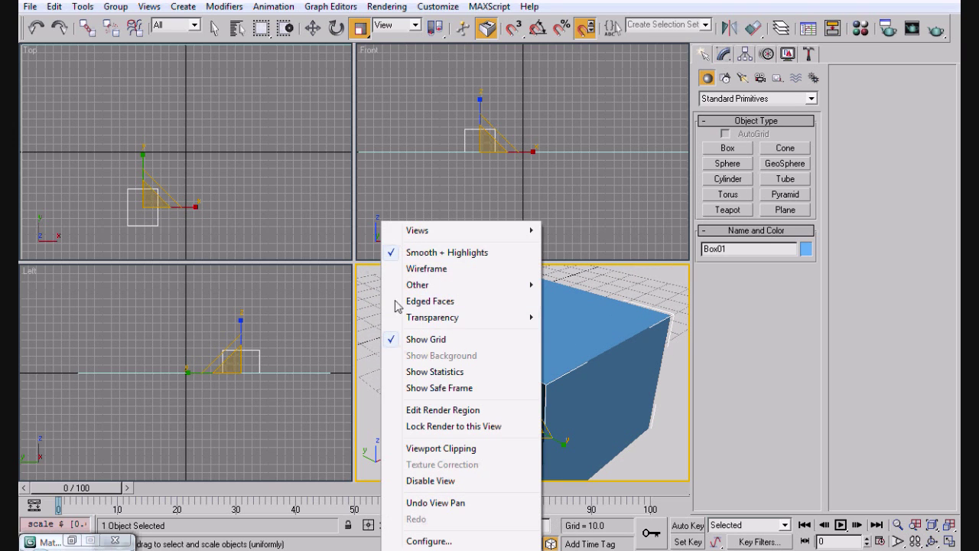
click(449, 388)
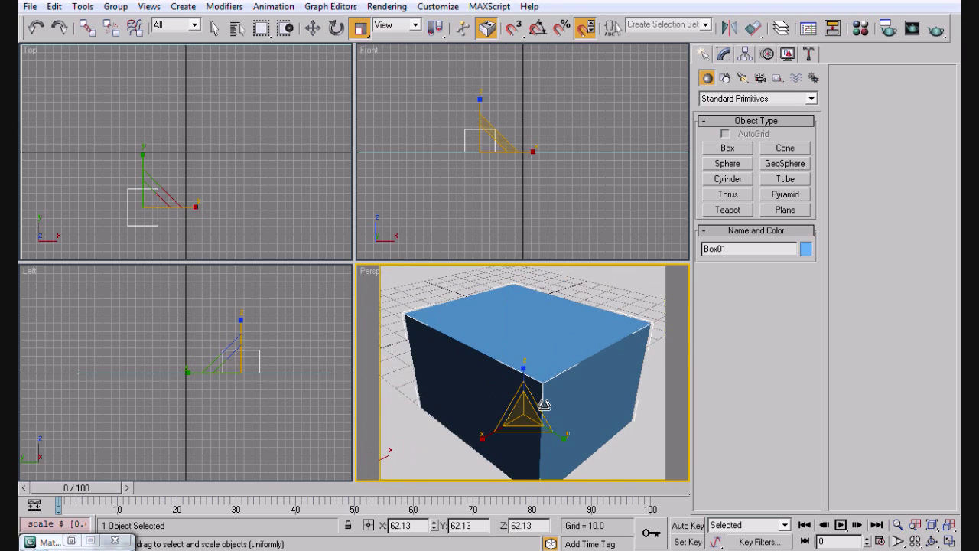
middle_drag(544, 402, 541, 397)
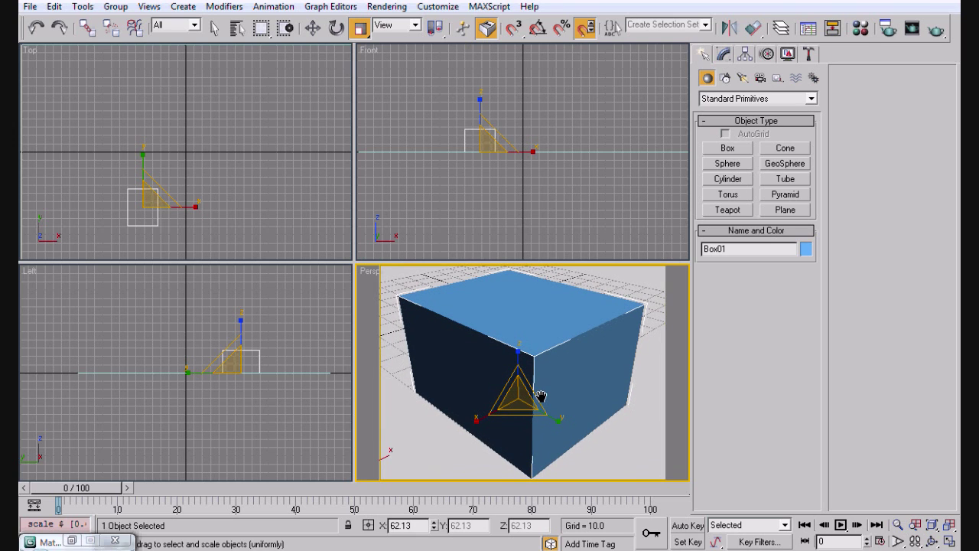
Assign the default grey material to Box01, render a perspective test image, then close it
key(m)
click(154, 261)
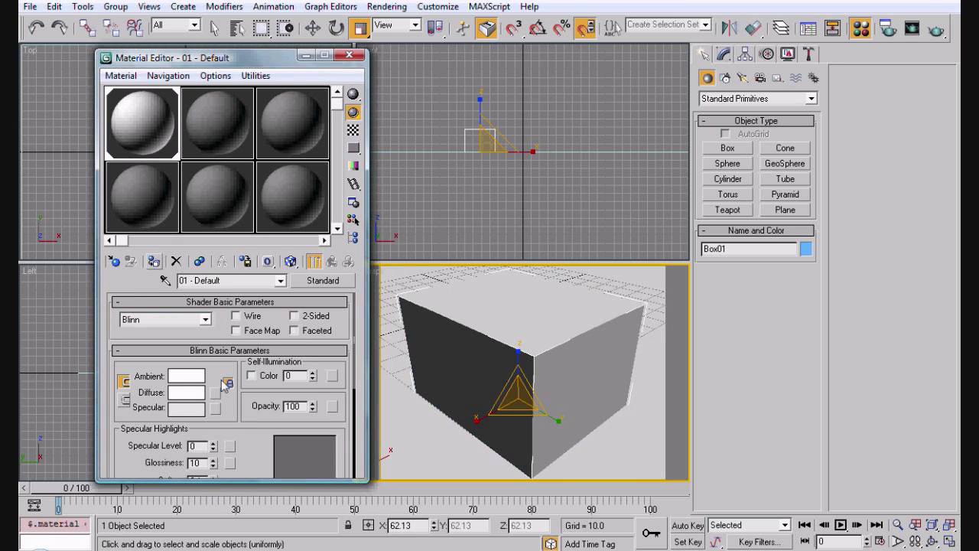
click(306, 56)
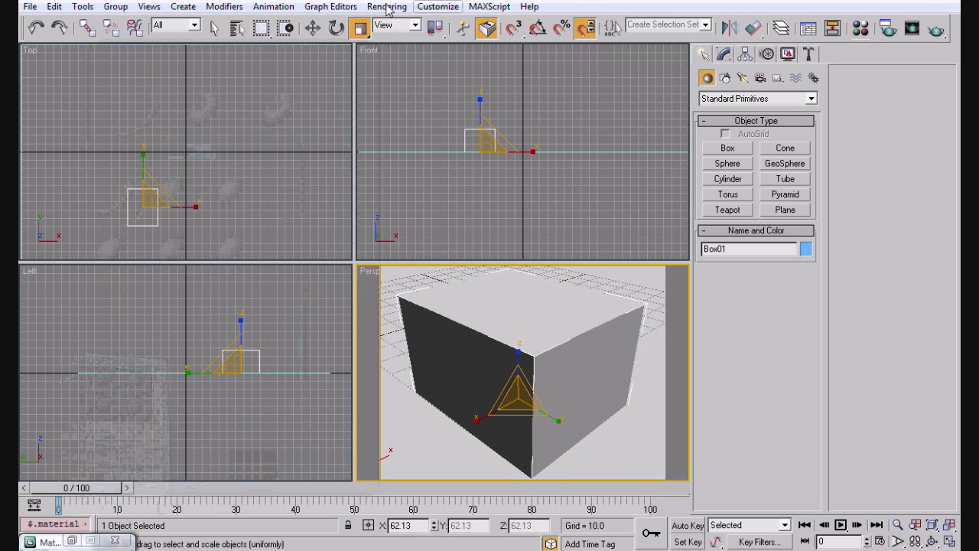
key(shift+q)
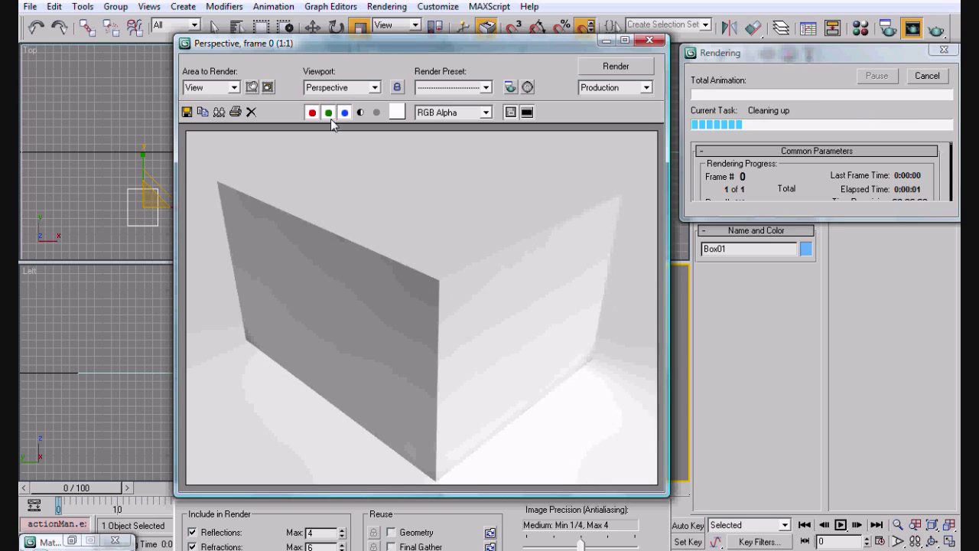
click(649, 40)
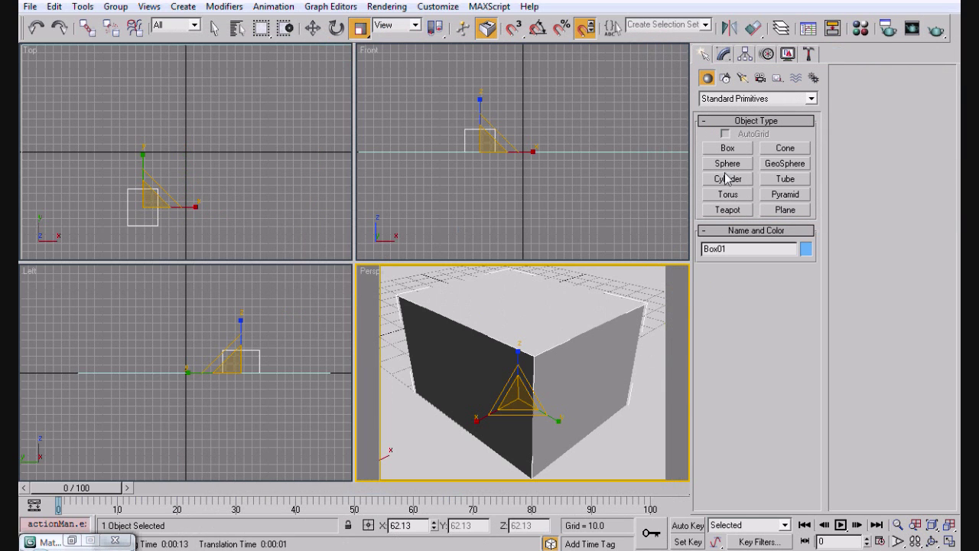
Place a Standard Skylight, Sky01, in the Top view and raise it to Z 84.467
click(742, 77)
click(733, 98)
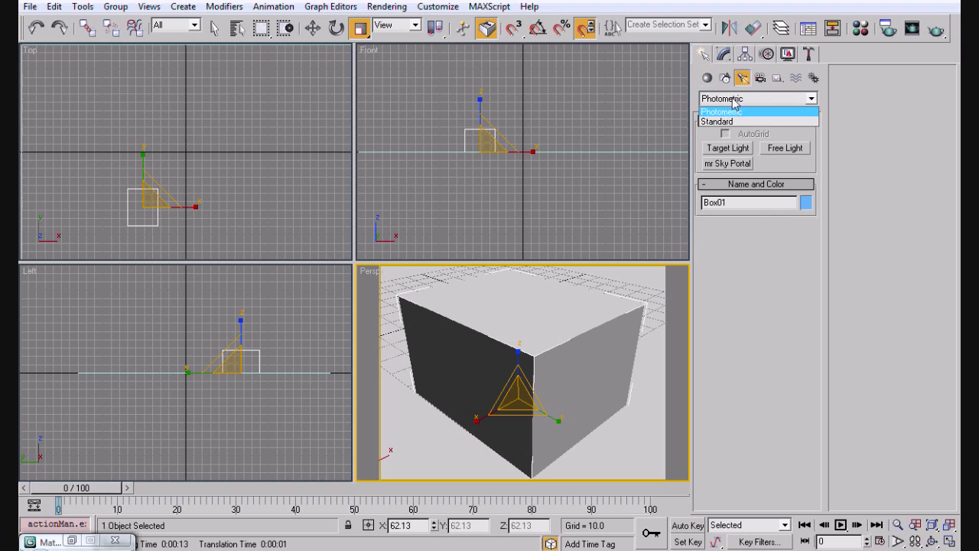
click(733, 120)
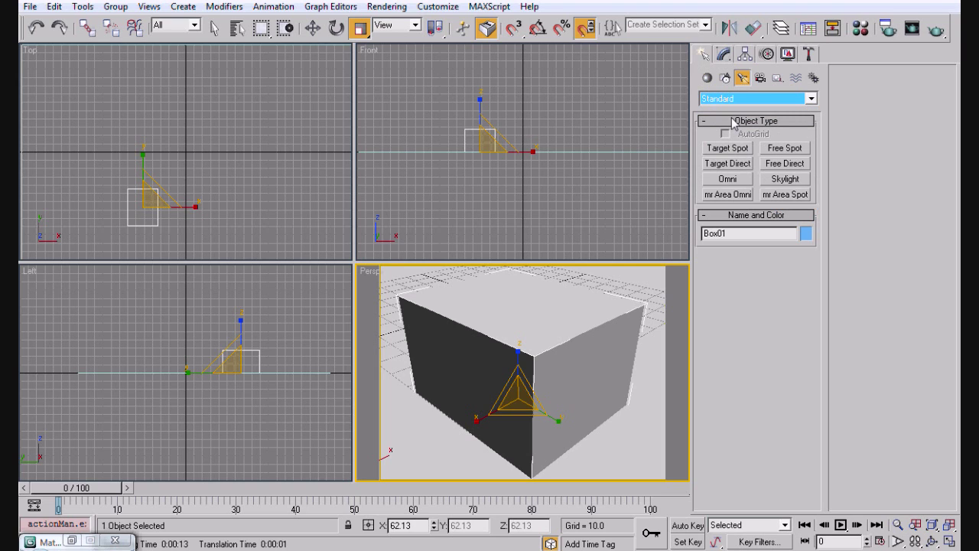
click(784, 179)
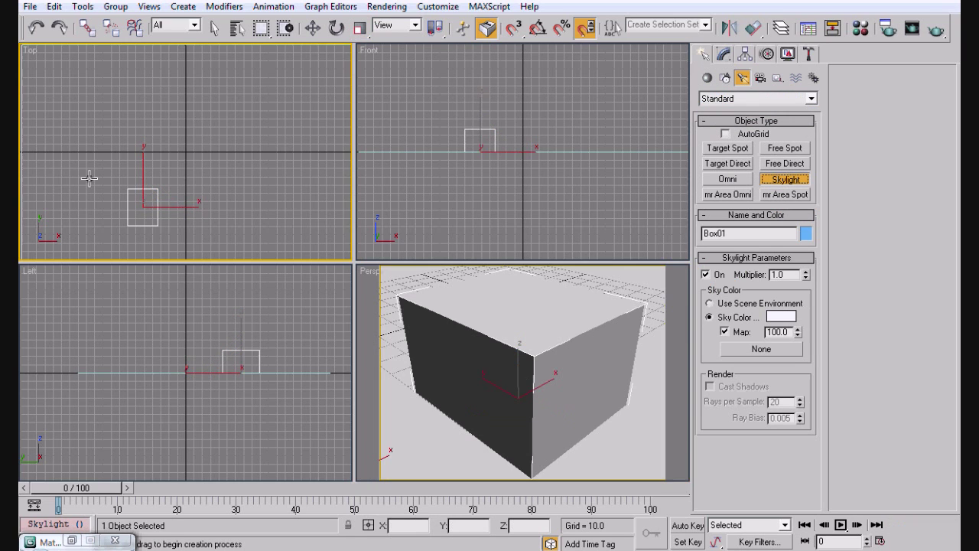
drag(153, 191, 147, 213)
right_click(148, 214)
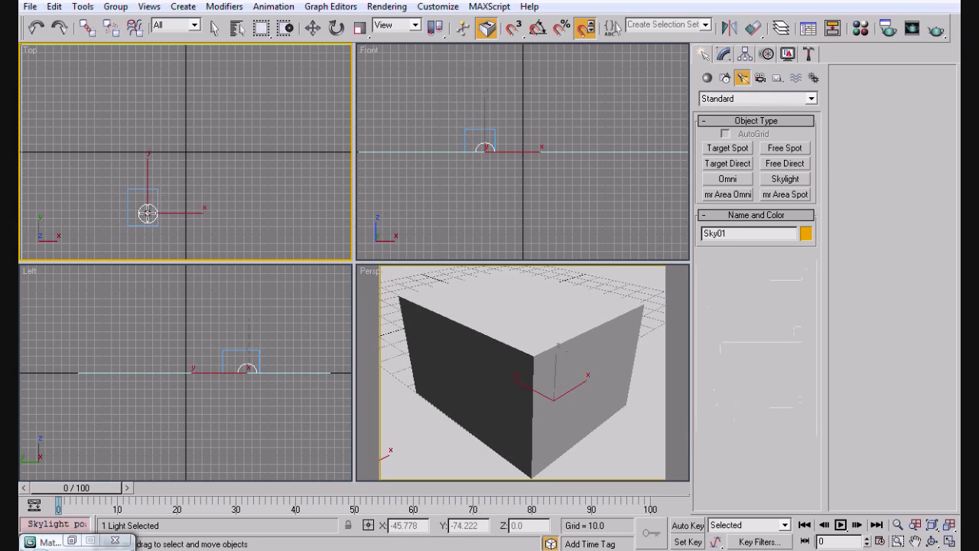
key(w)
drag(246, 335, 257, 268)
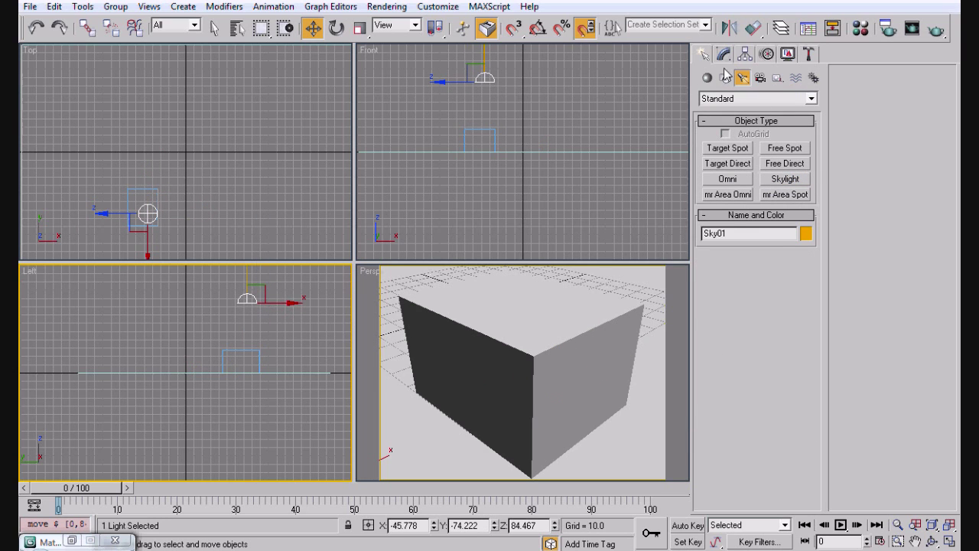
In Render Setup, set the final gather precision preset to High and render the scene
click(388, 7)
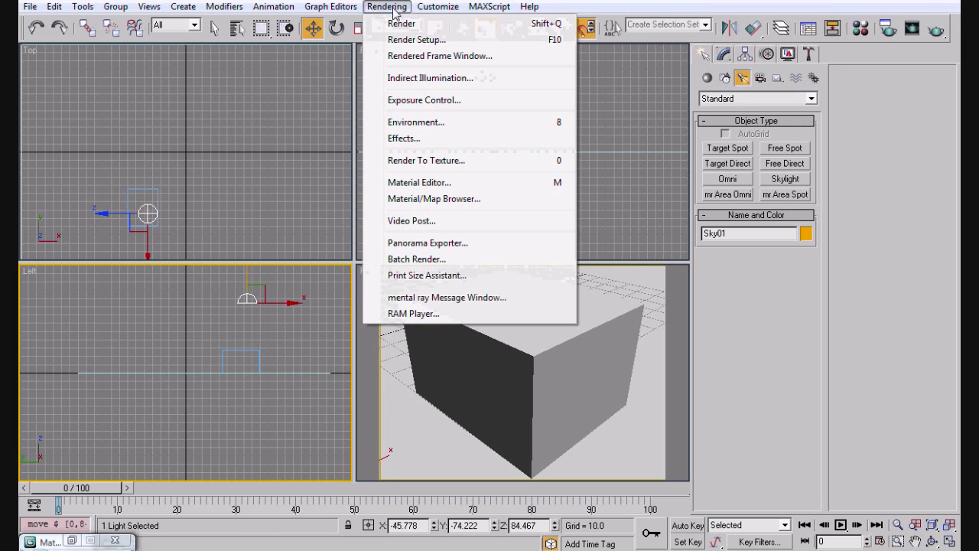
click(417, 40)
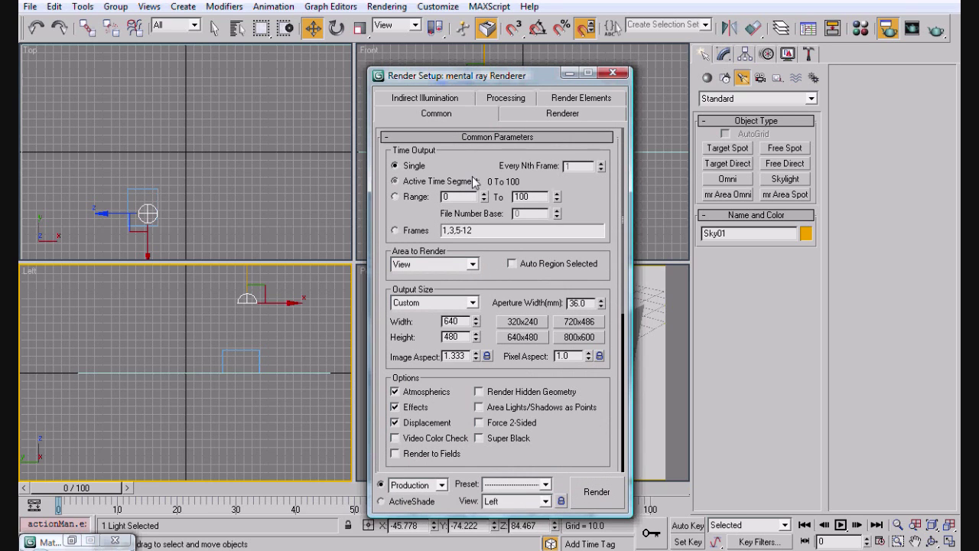
mouse_move(488, 168)
mouse_down()
mouse_move(494, 98)
mouse_move(494, 168)
mouse_up()
click(444, 102)
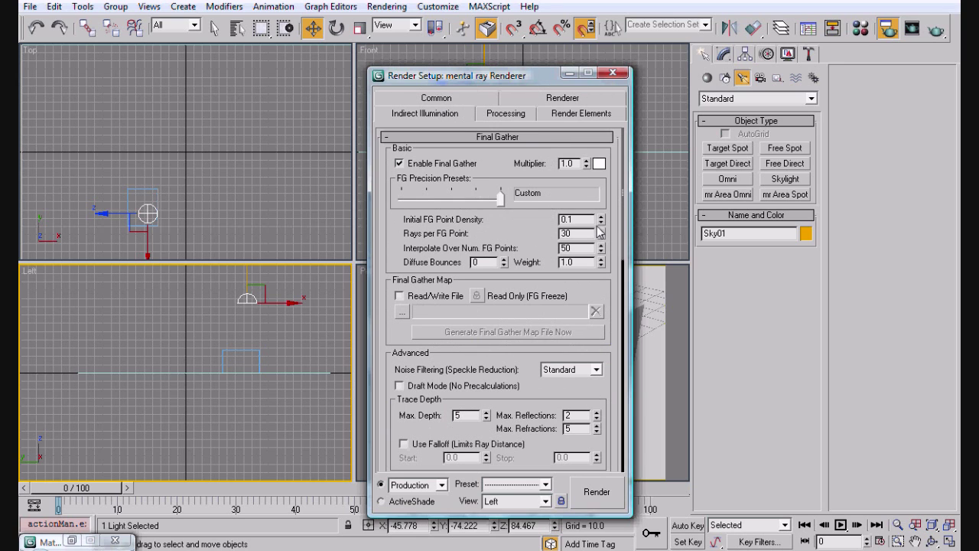
click(500, 199)
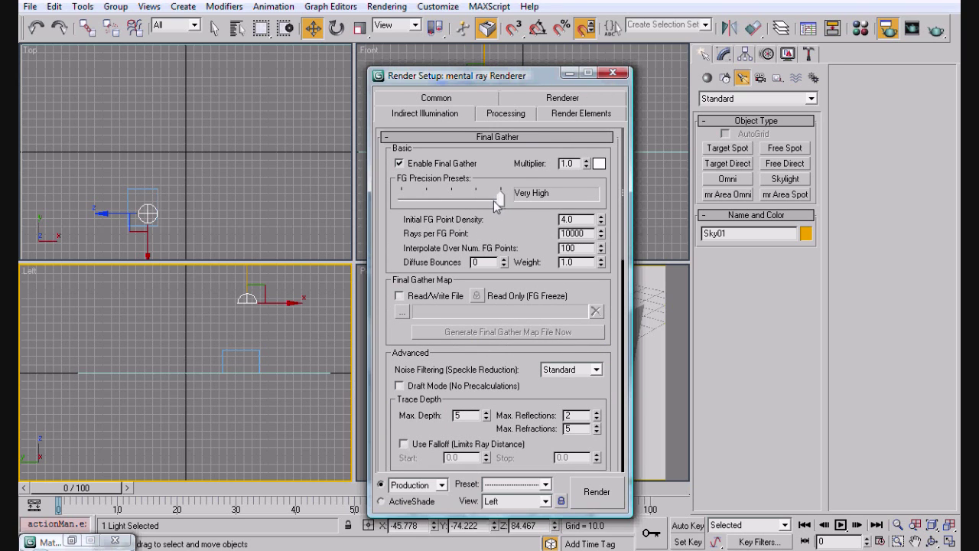
drag(494, 199, 482, 203)
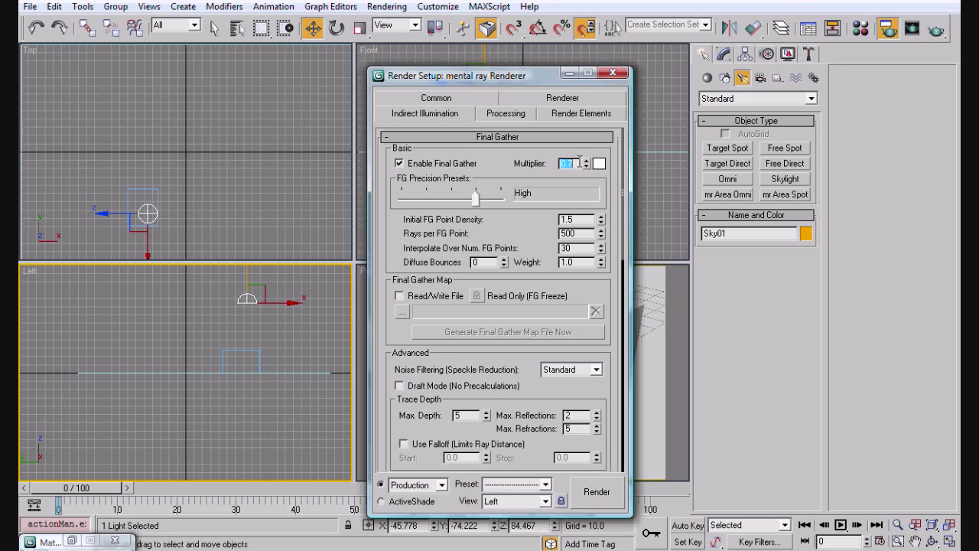
drag(564, 278, 530, 238)
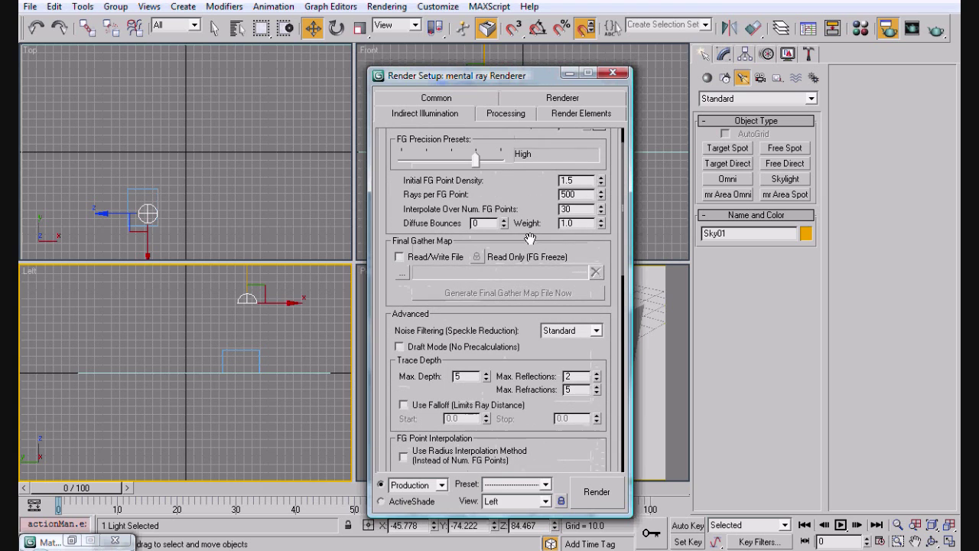
click(589, 490)
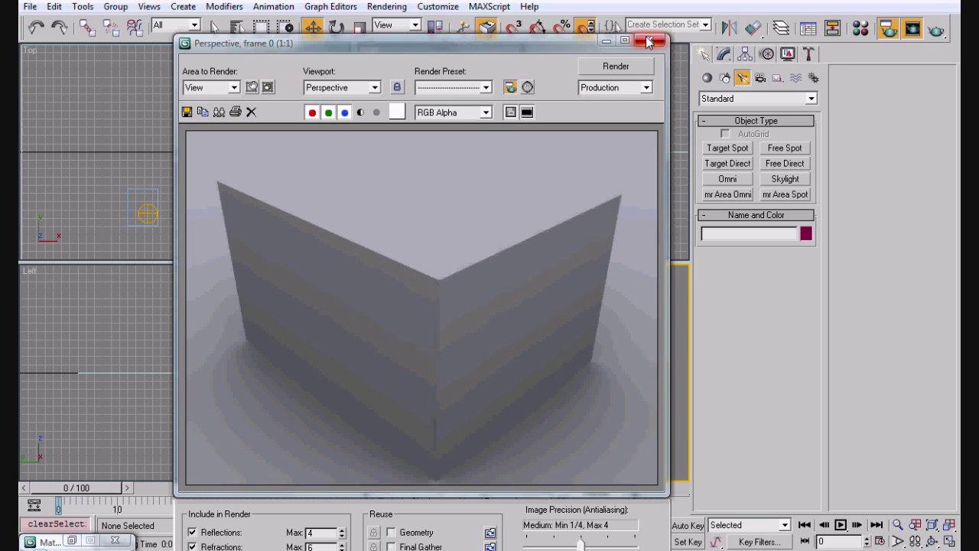
Close the render, minimize Render Setup, and open the Material Editor with 02-Default active
click(648, 39)
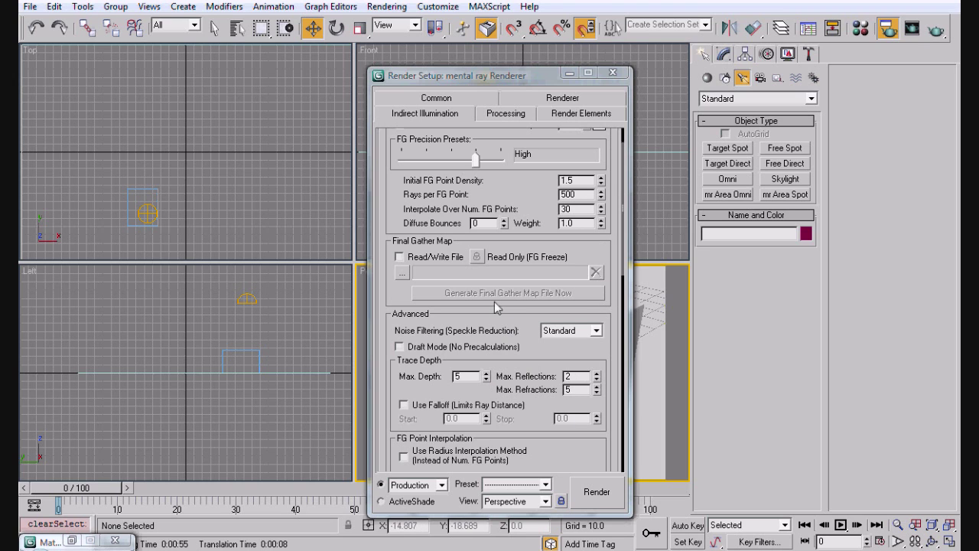
drag(532, 241, 531, 280)
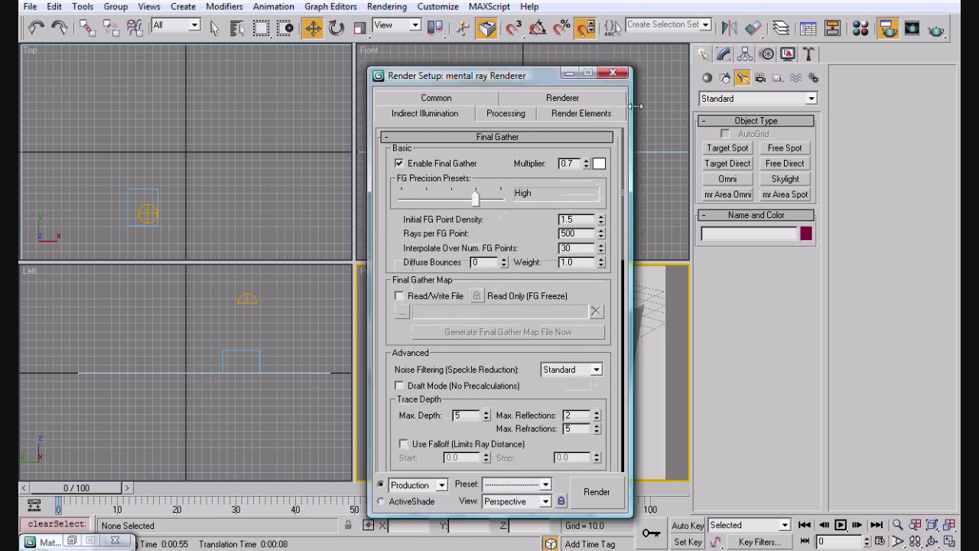
click(567, 74)
key(m)
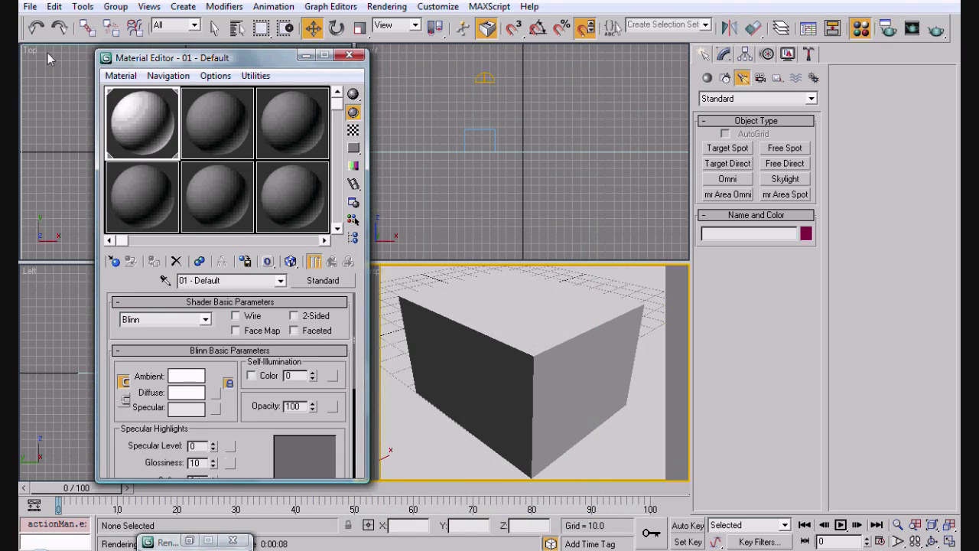
click(208, 125)
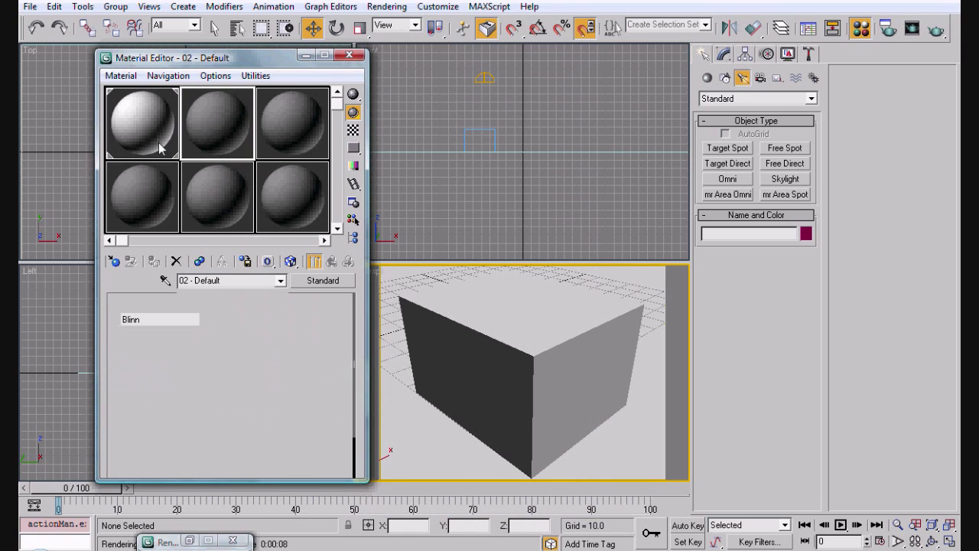
Convert sample slot 2 to a Composite material, discarding the old one, and drag 01-Default onto Mat.1
click(324, 280)
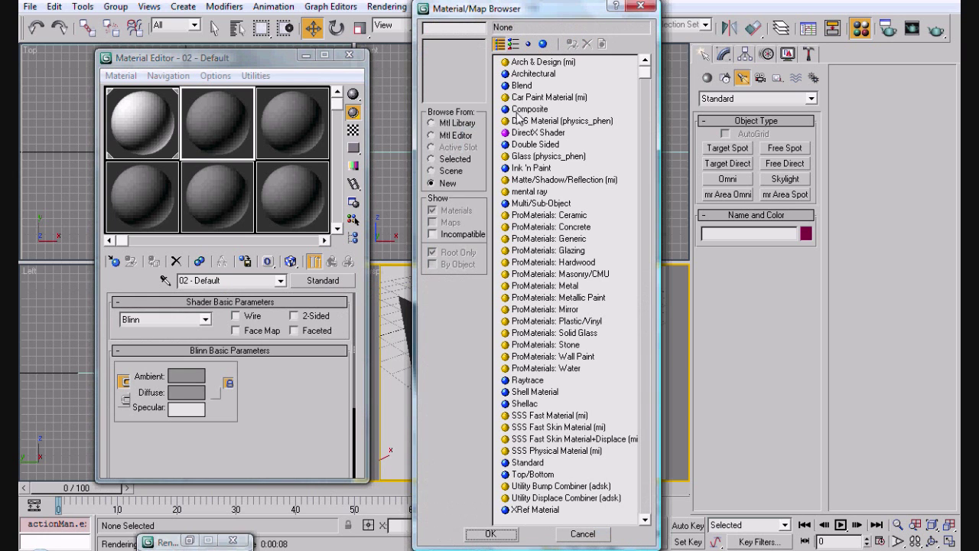
double_click(517, 111)
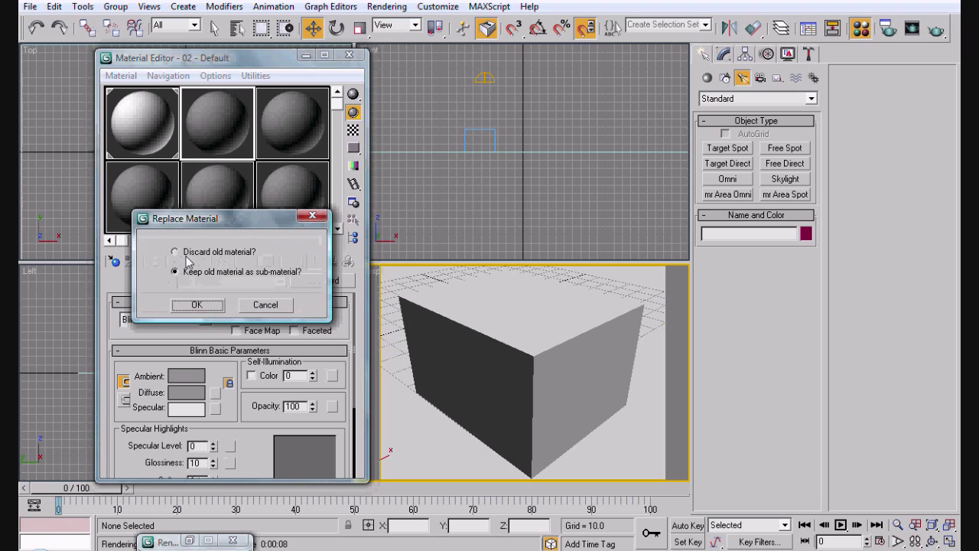
click(195, 253)
click(218, 305)
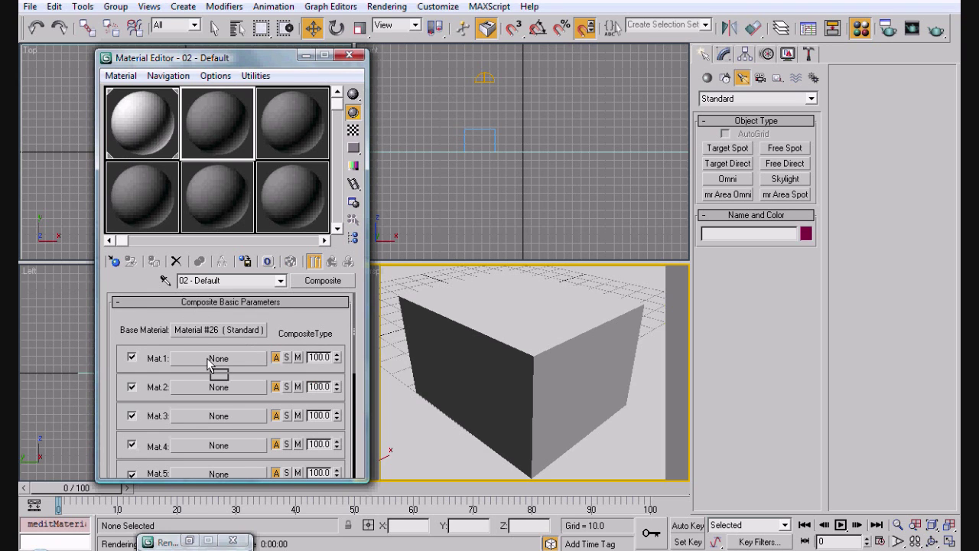
drag(208, 364, 209, 365)
Link 01-Default into Mat.1 as an instance, then make slot 3 a black wireframe material
click(199, 312)
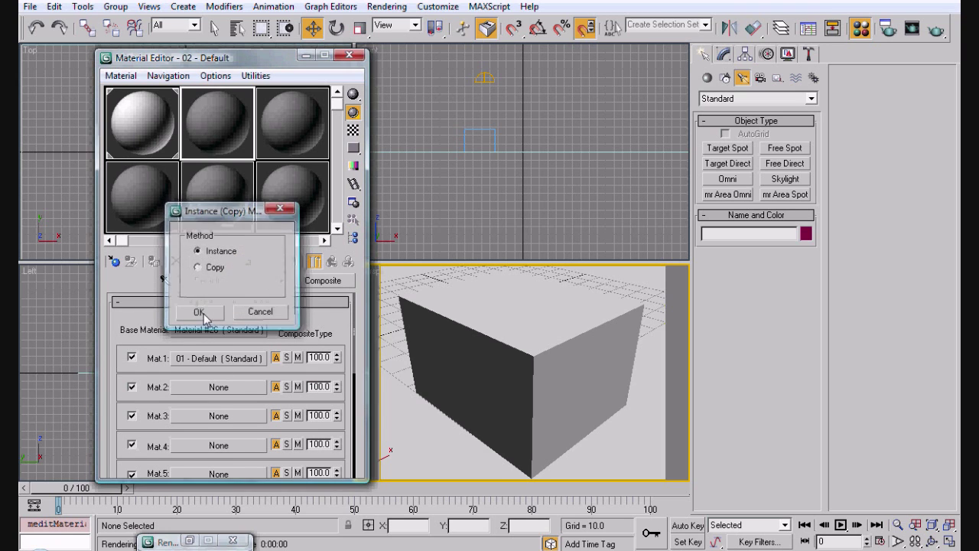
click(300, 135)
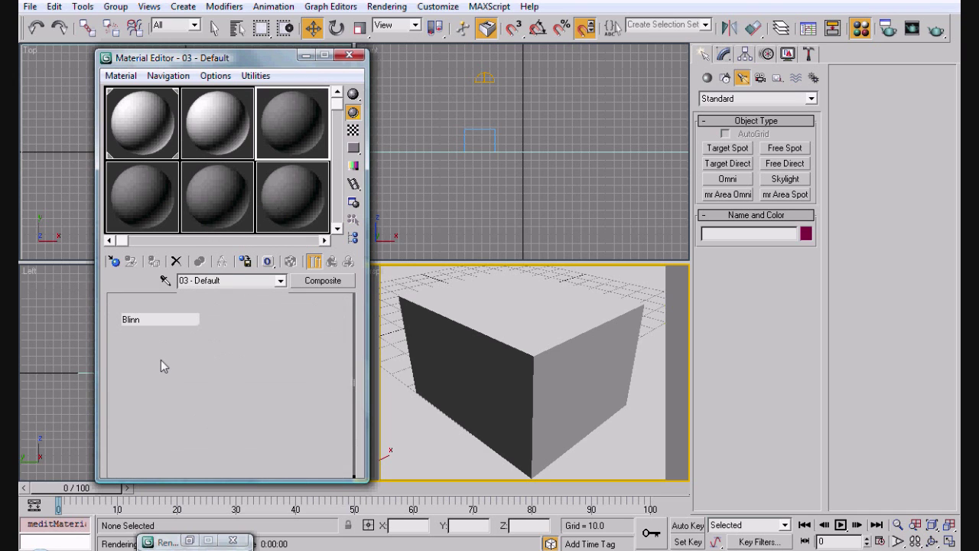
click(188, 376)
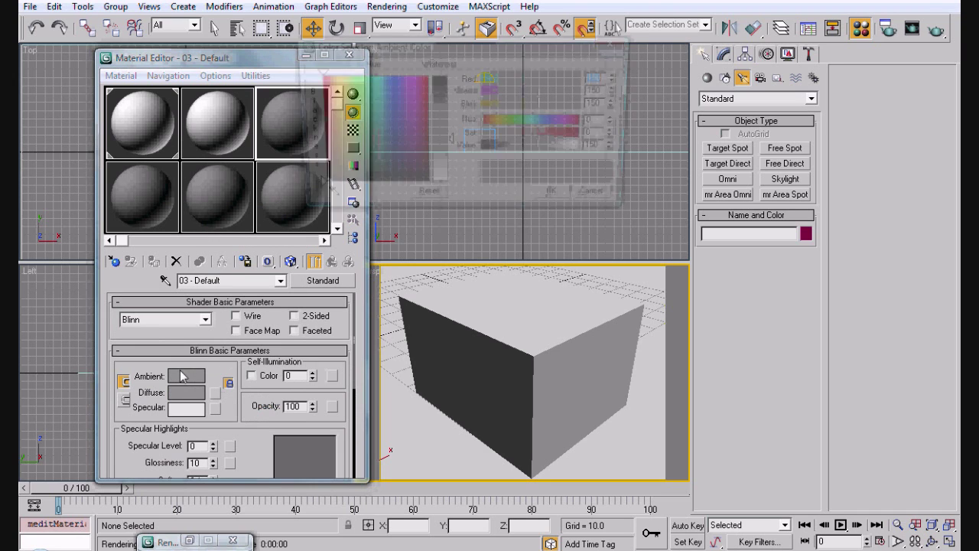
drag(451, 142, 455, 82)
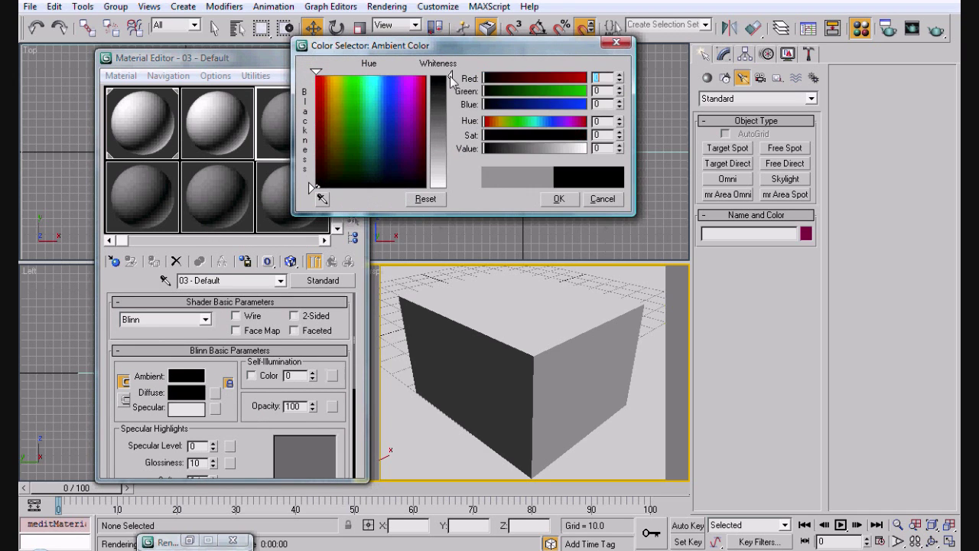
click(559, 198)
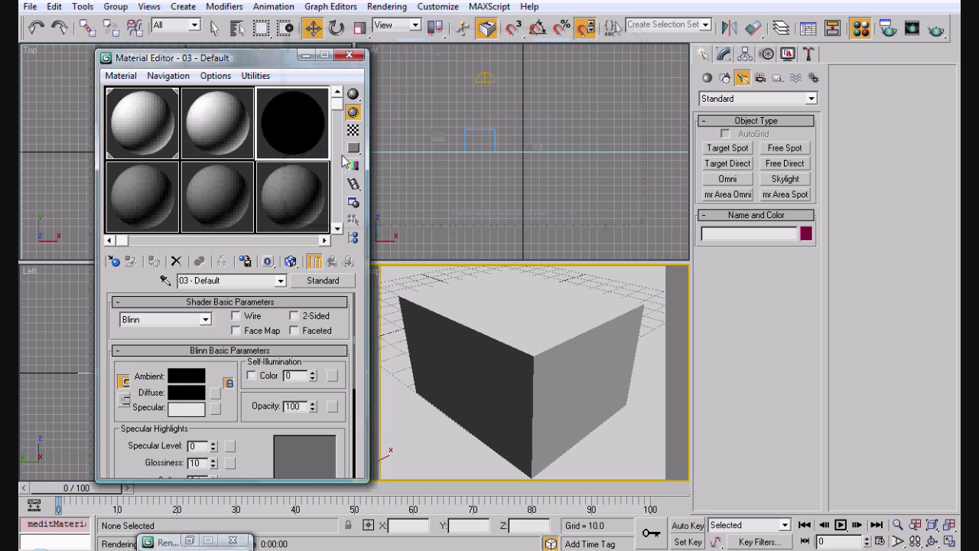
click(245, 303)
click(255, 301)
click(257, 315)
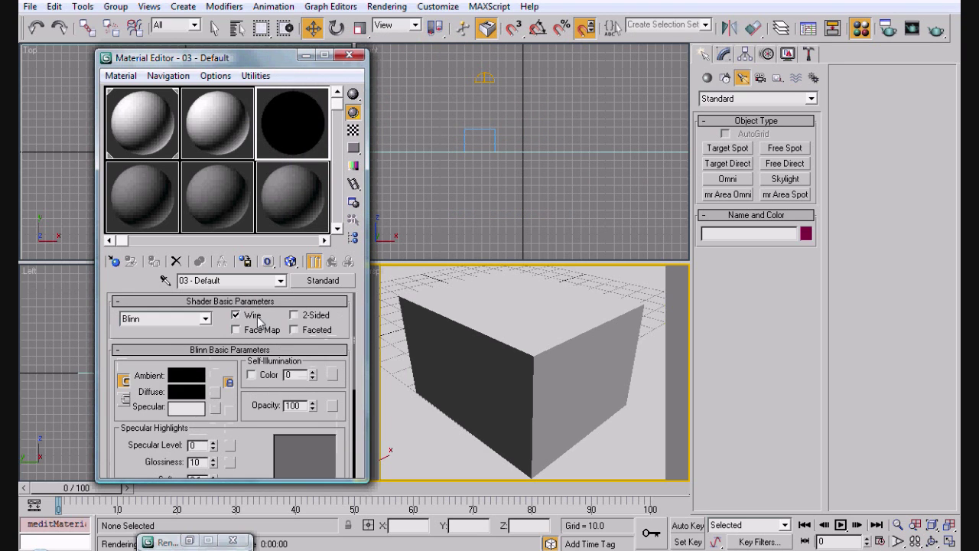
Place the black wireframe material in the composite's Mat.2 as an independent copy
click(226, 111)
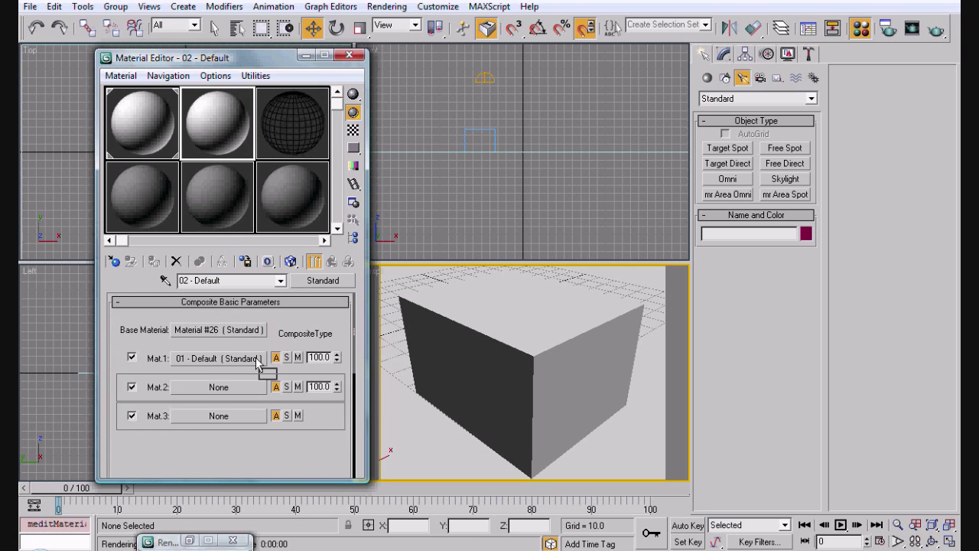
drag(258, 365, 226, 392)
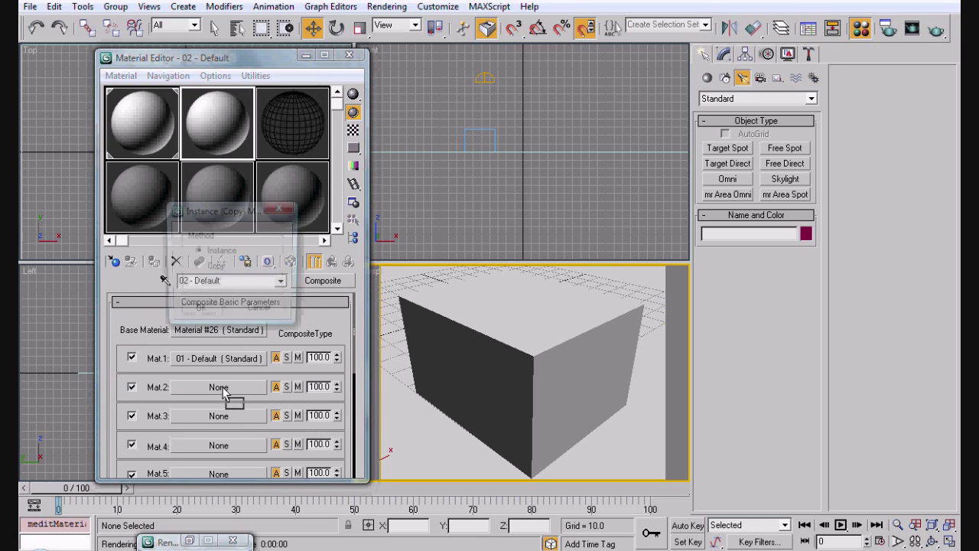
click(218, 268)
click(198, 311)
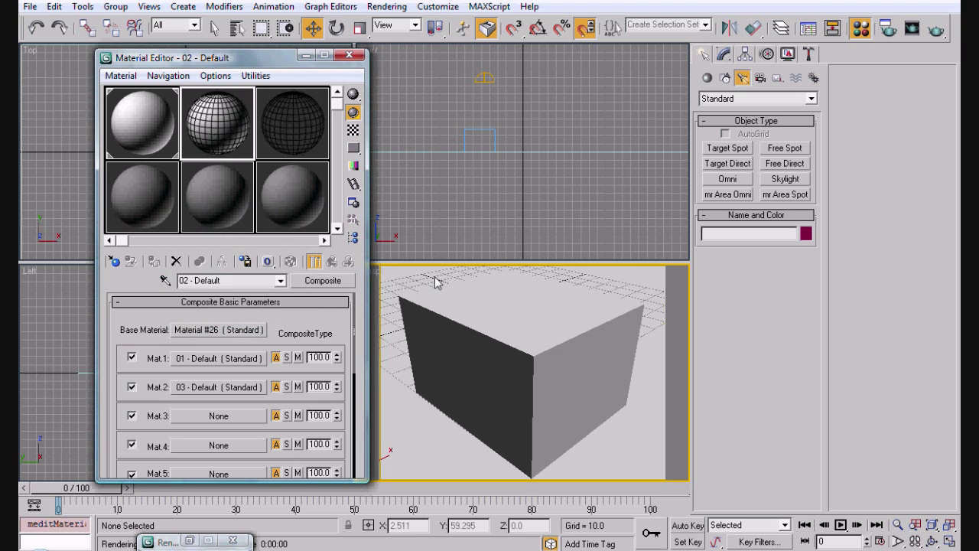
click(466, 291)
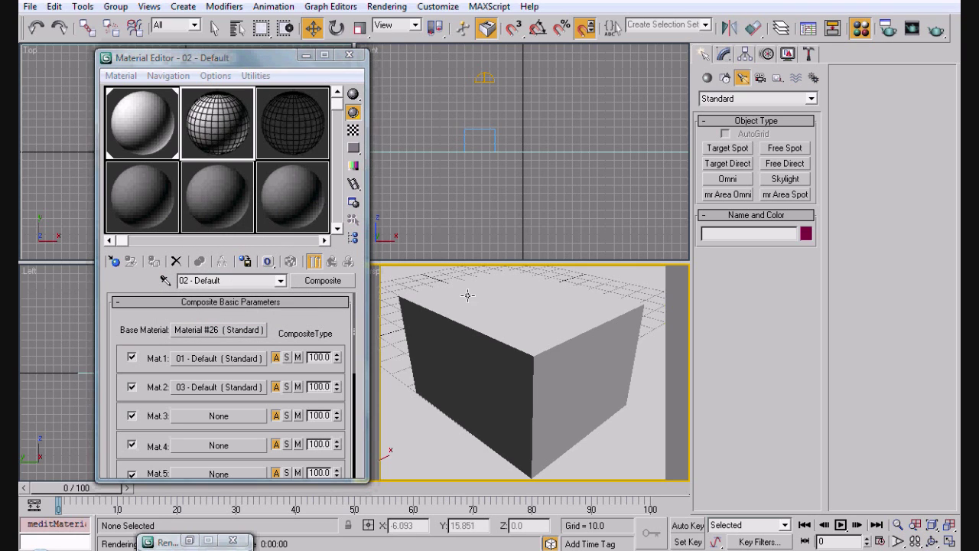
Assign the composite material to Box01, test-render the perspective view, and close the render window
click(154, 261)
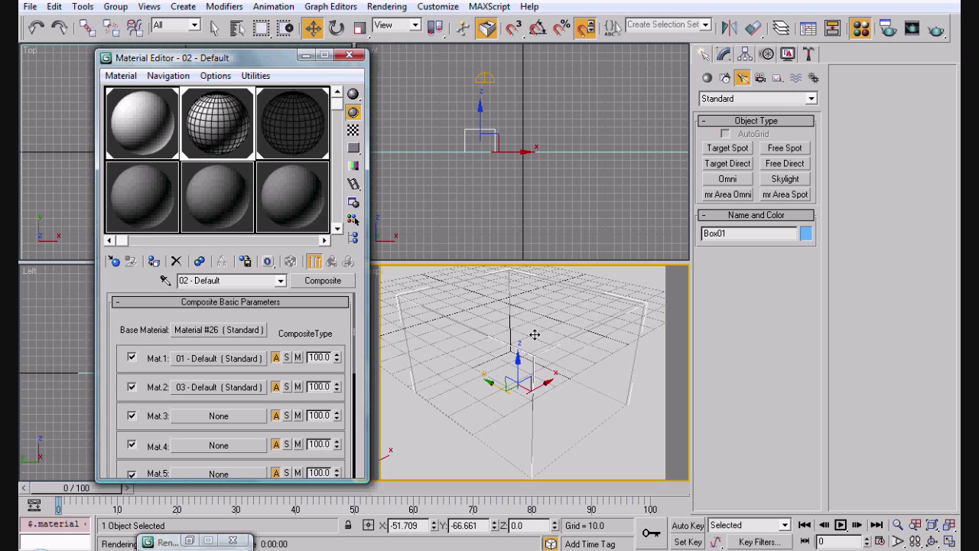
key(shift+q)
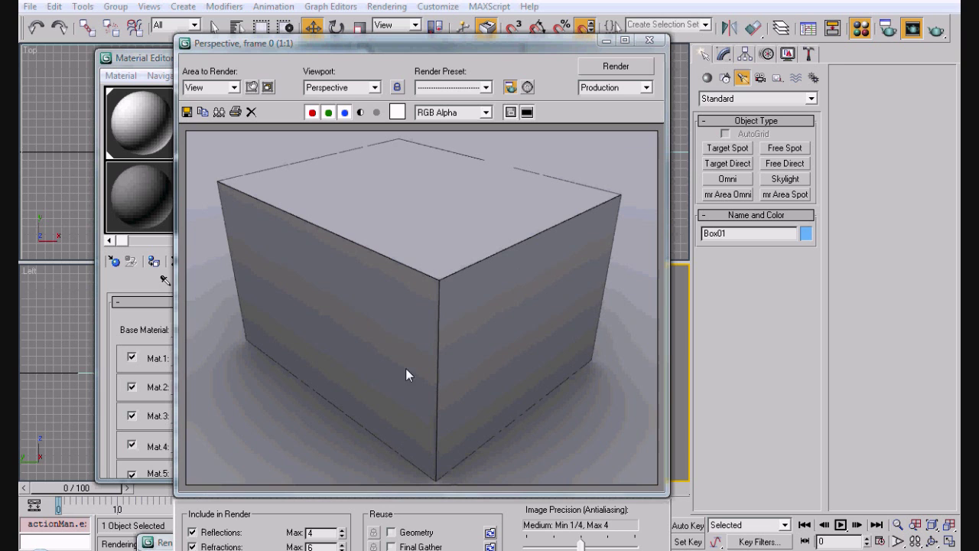
click(649, 40)
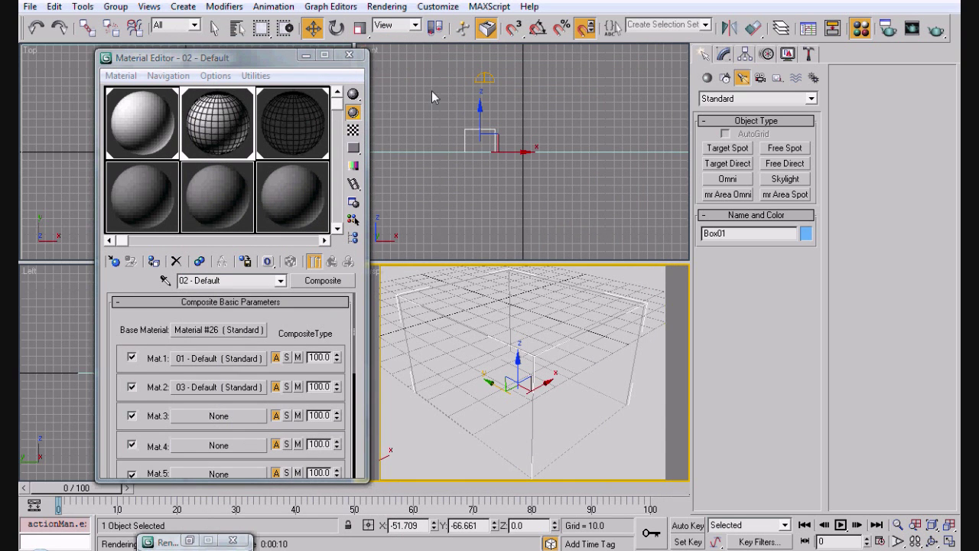
click(386, 6)
click(415, 40)
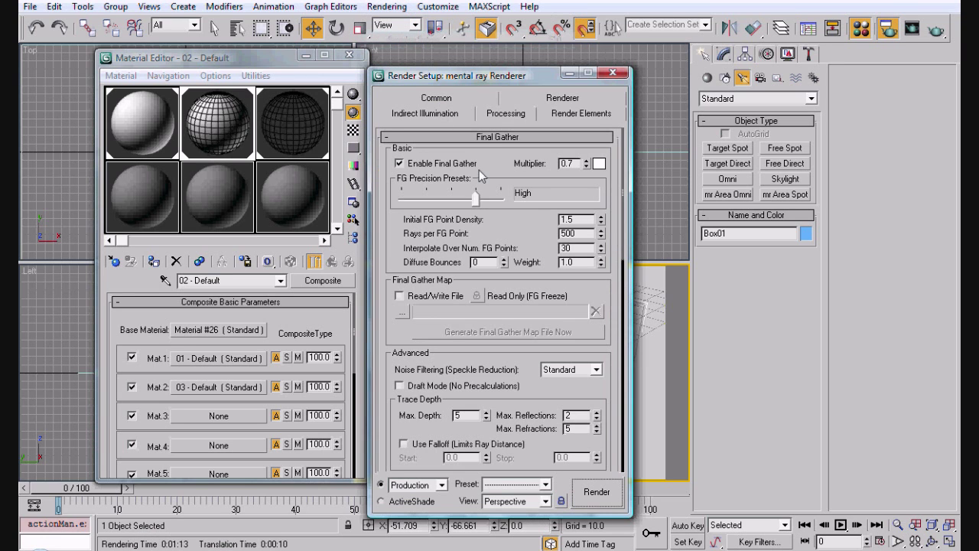
scroll(496, 149, down, 5)
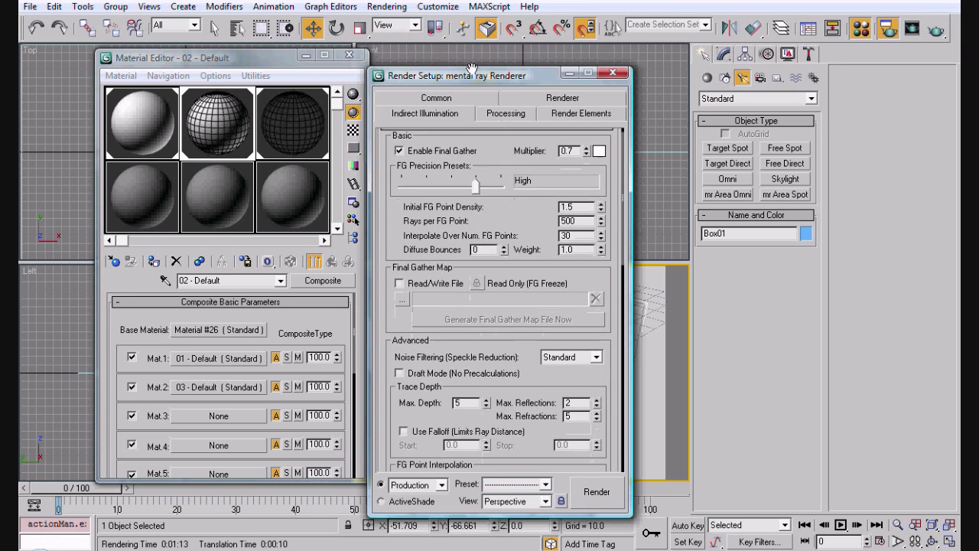
scroll(478, 232, up, 5)
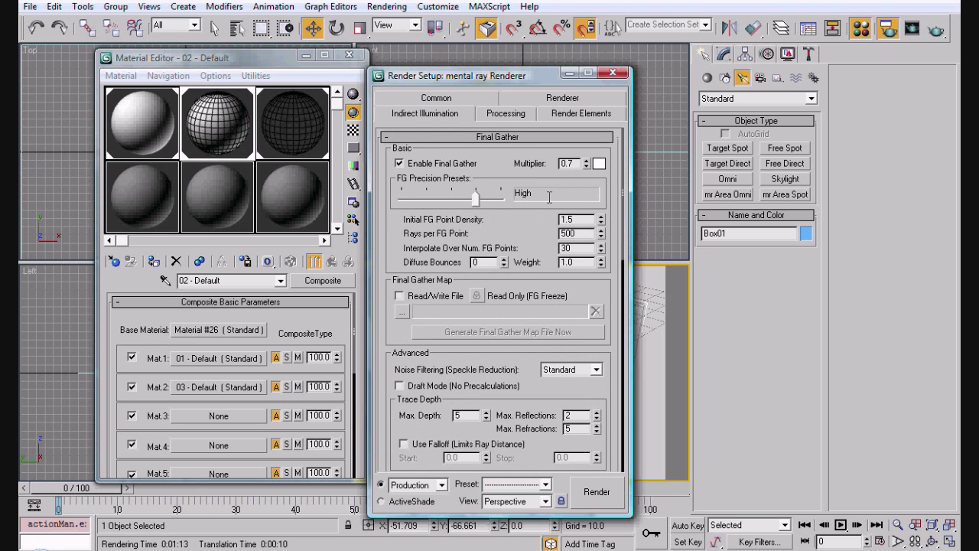
click(612, 73)
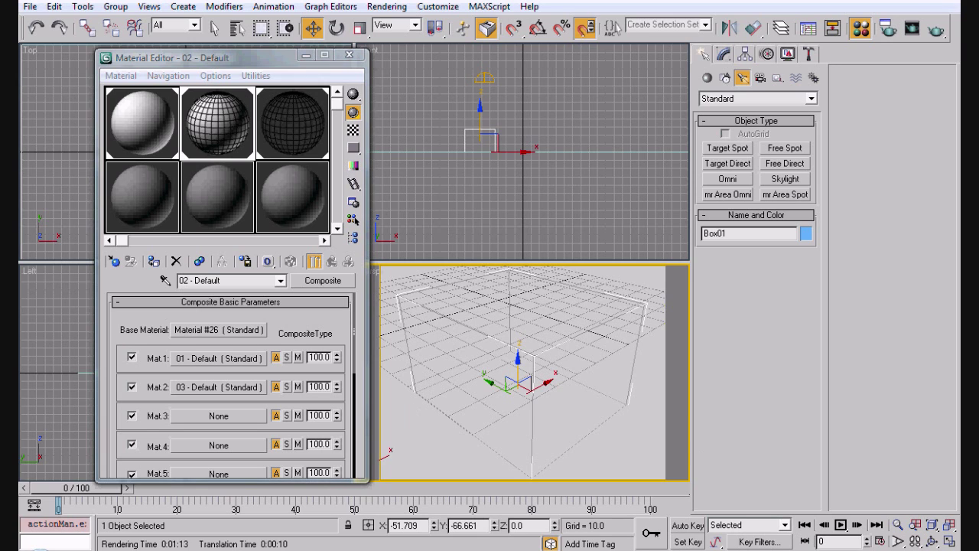
right_click(636, 549)
right_click(827, 549)
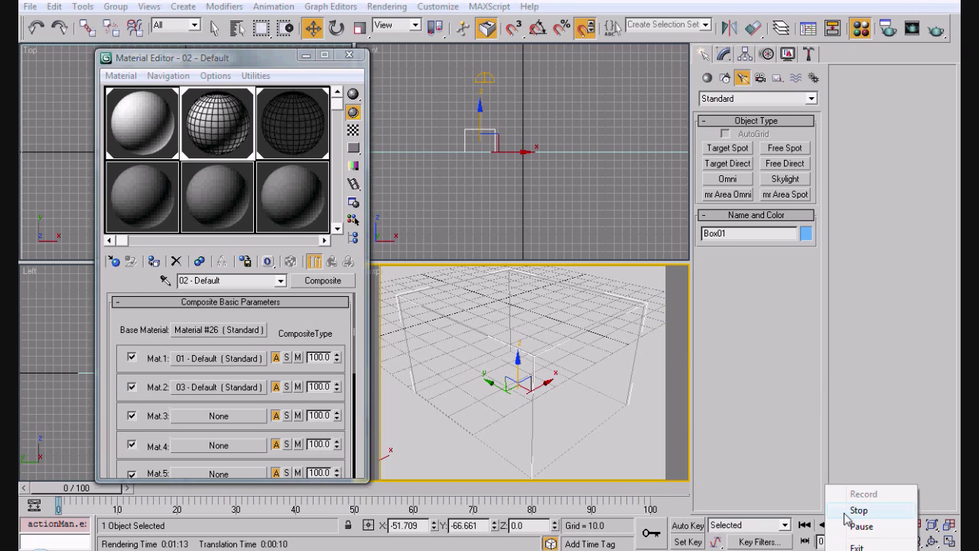